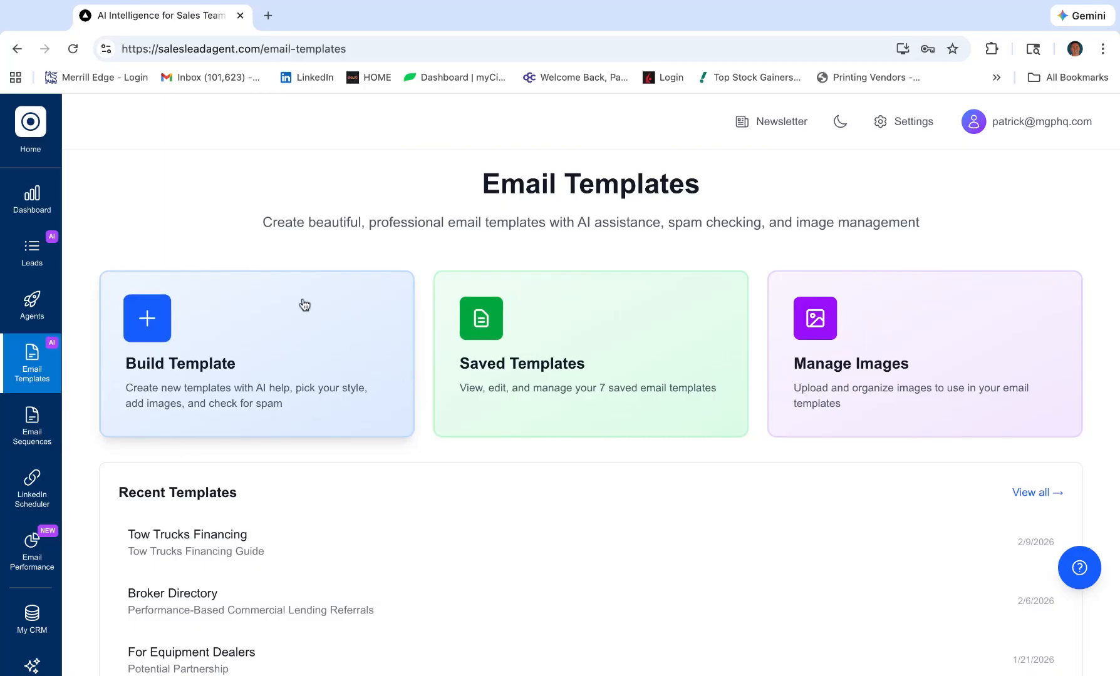
Start building a new email template and review its settings, design options and email content fields.
{"action": "left_click", "coordinate": [279, 404]}
{"action": "scroll", "coordinate": [402, 424], "scroll_direction": "down", "scroll_amount": 3}
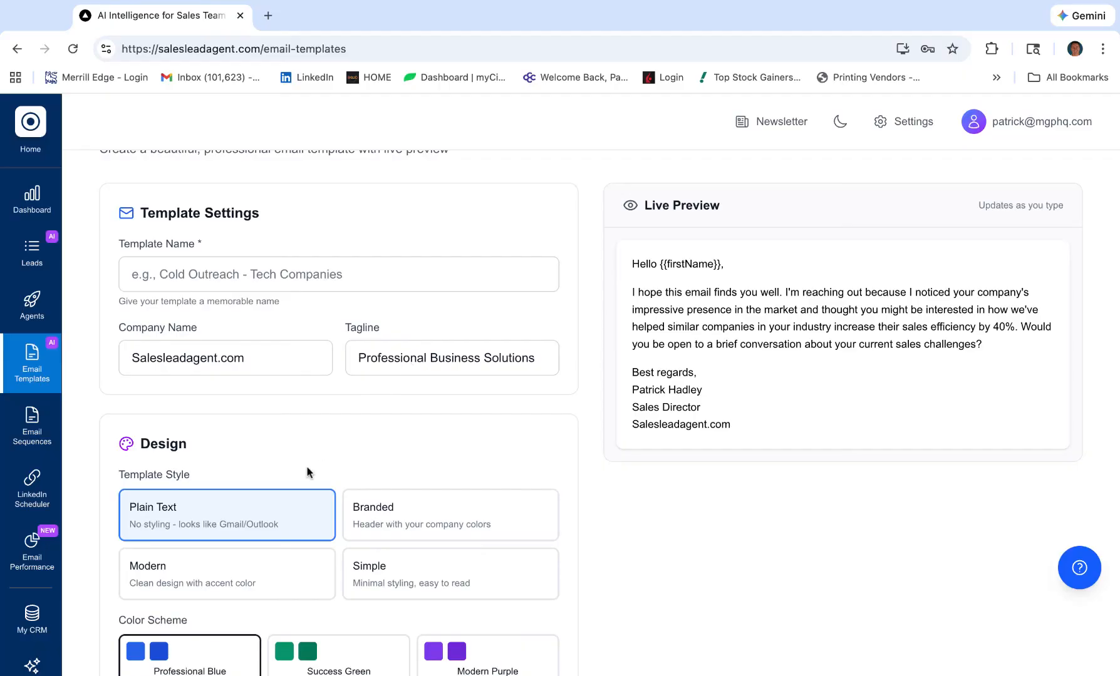
{"action": "scroll", "coordinate": [307, 472], "scroll_direction": "down", "scroll_amount": 7}
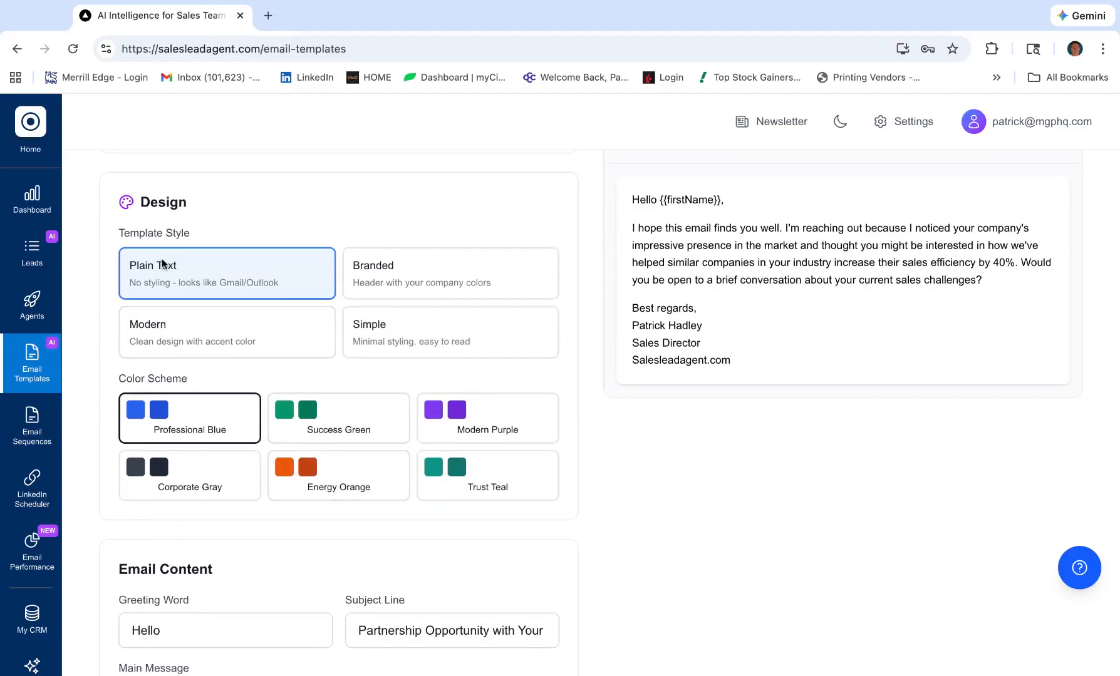
{"action": "scroll", "coordinate": [295, 434], "scroll_direction": "down", "scroll_amount": 10}
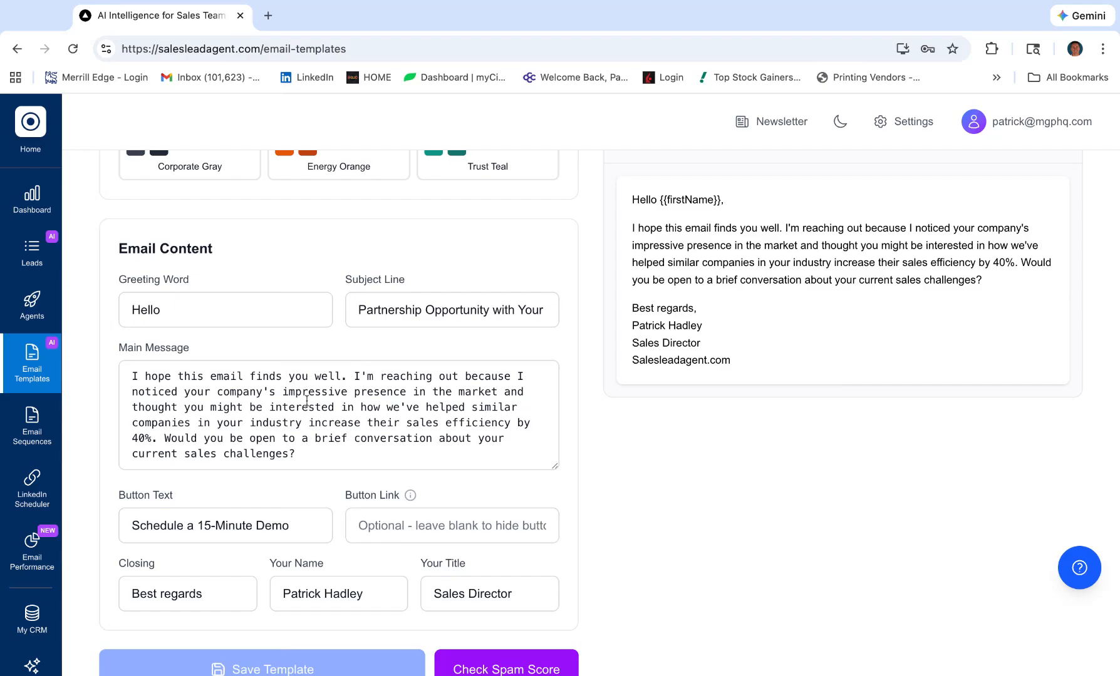
{"action": "scroll", "coordinate": [306, 401], "scroll_direction": "down", "scroll_amount": 1}
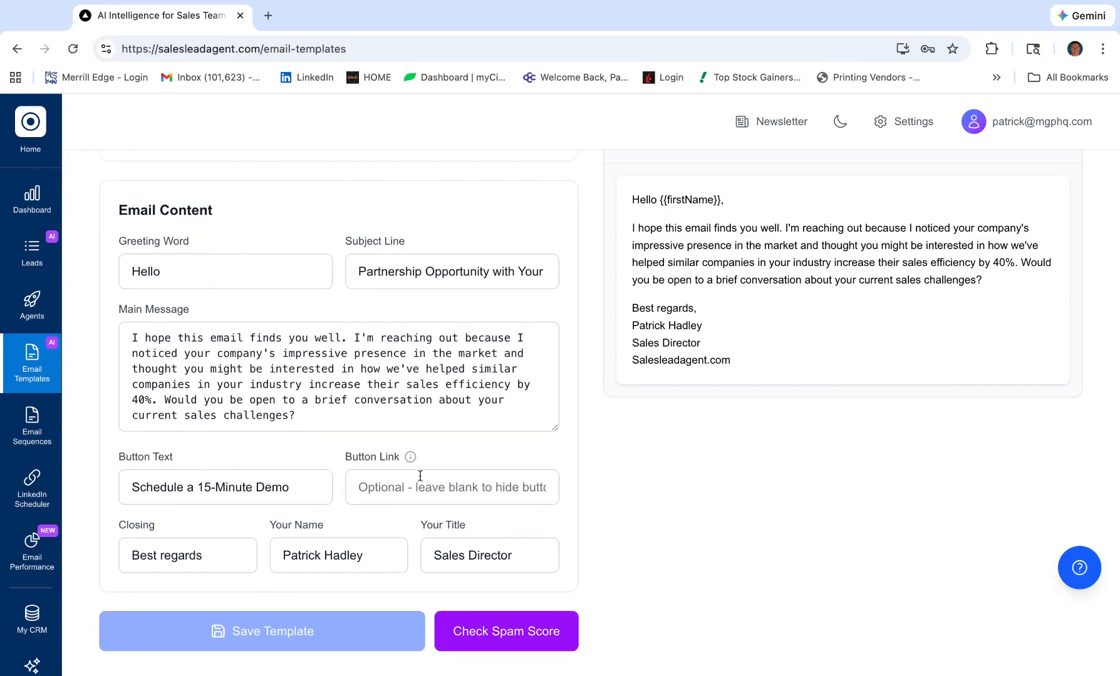
Set the template's button link to mgphq.com and its button text to "See my company".
{"action": "left_click", "coordinate": [420, 477]}
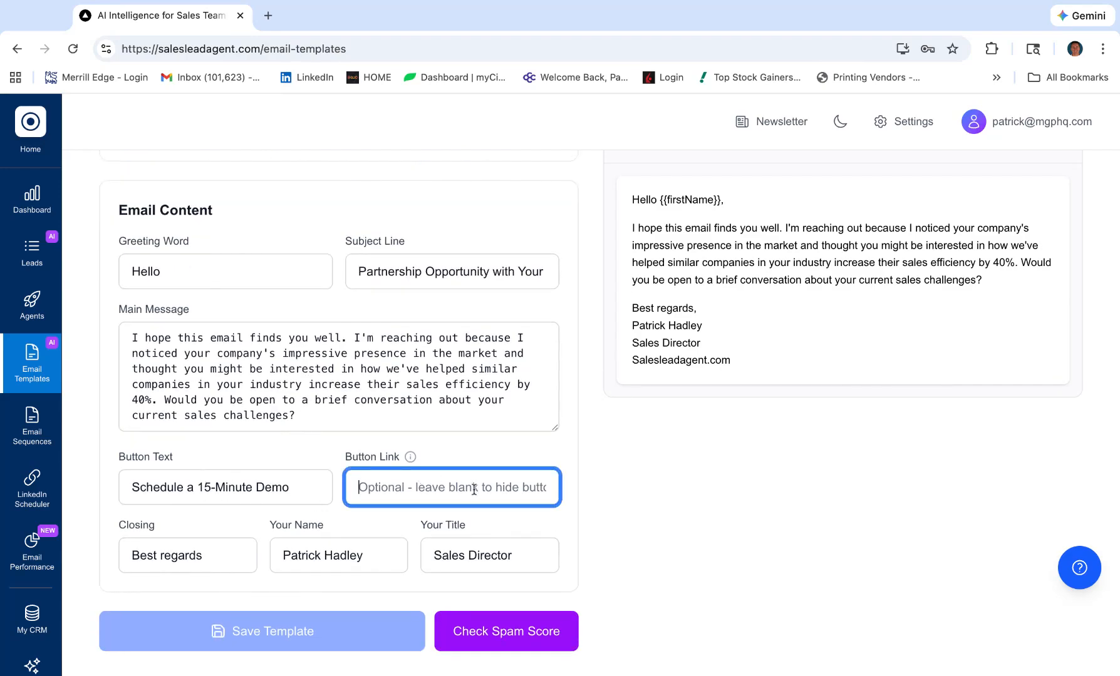
{"action": "type", "text": "mgphq.com"}
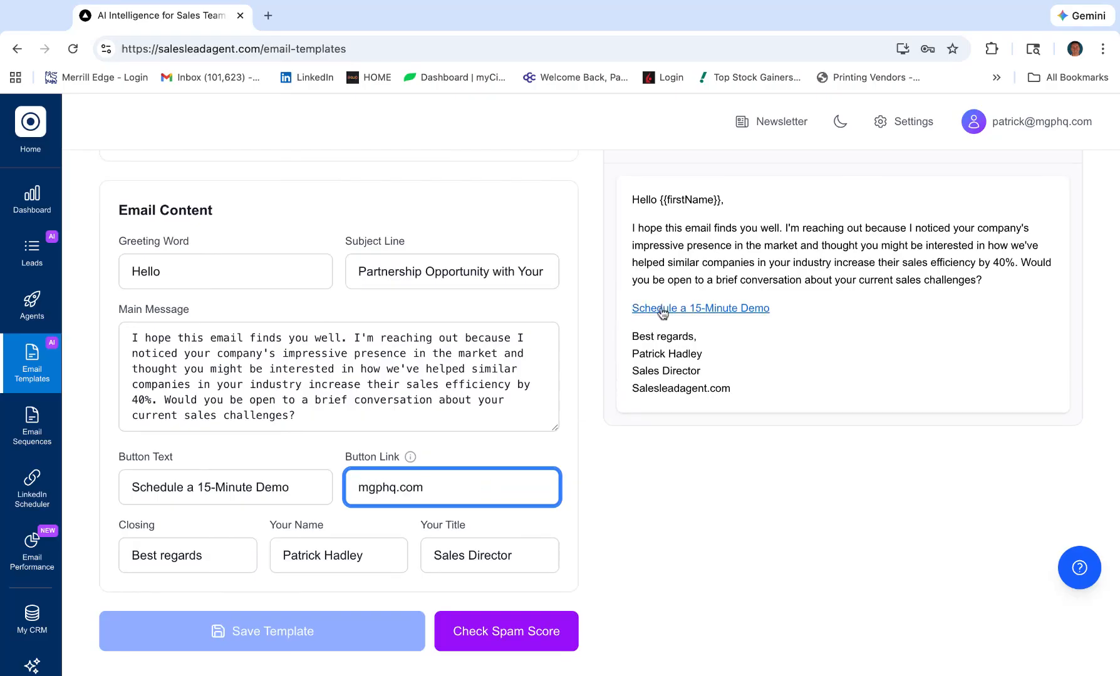
{"action": "double_click", "coordinate": [431, 497]}
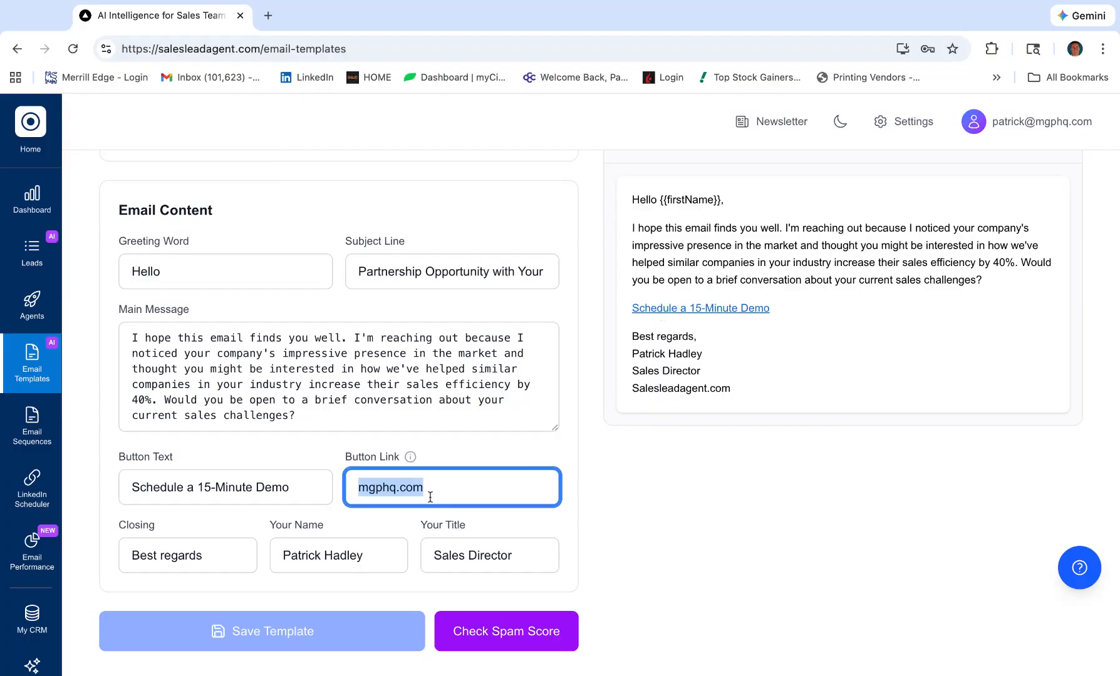
{"action": "triple_click", "coordinate": [287, 485]}
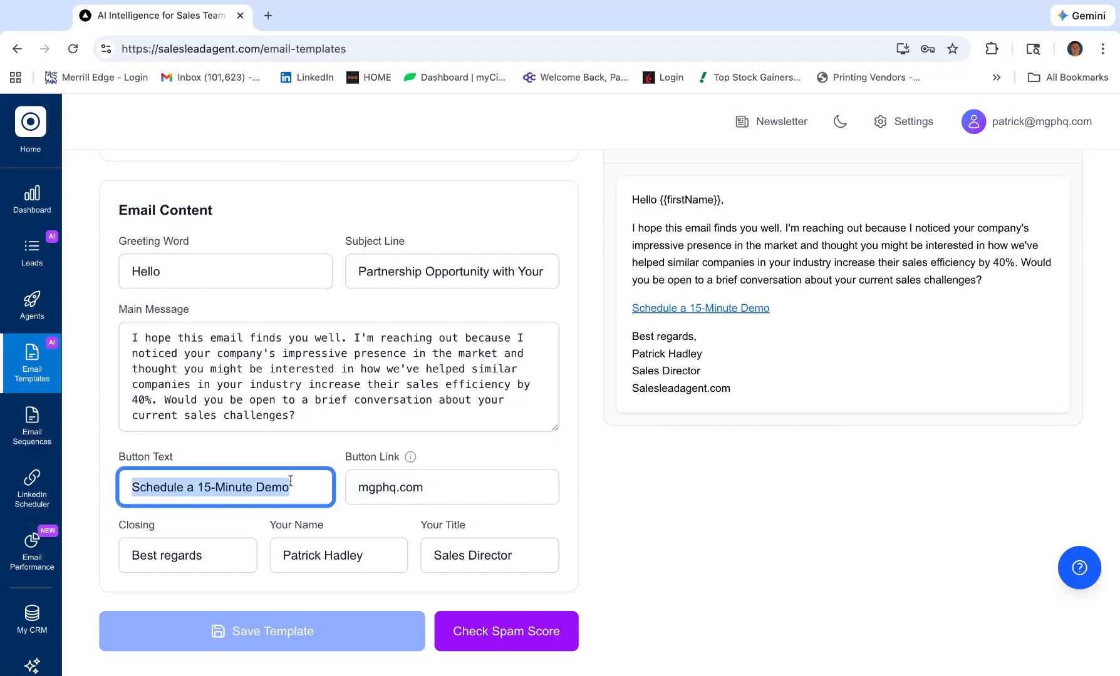
{"action": "type", "text": "See my company"}
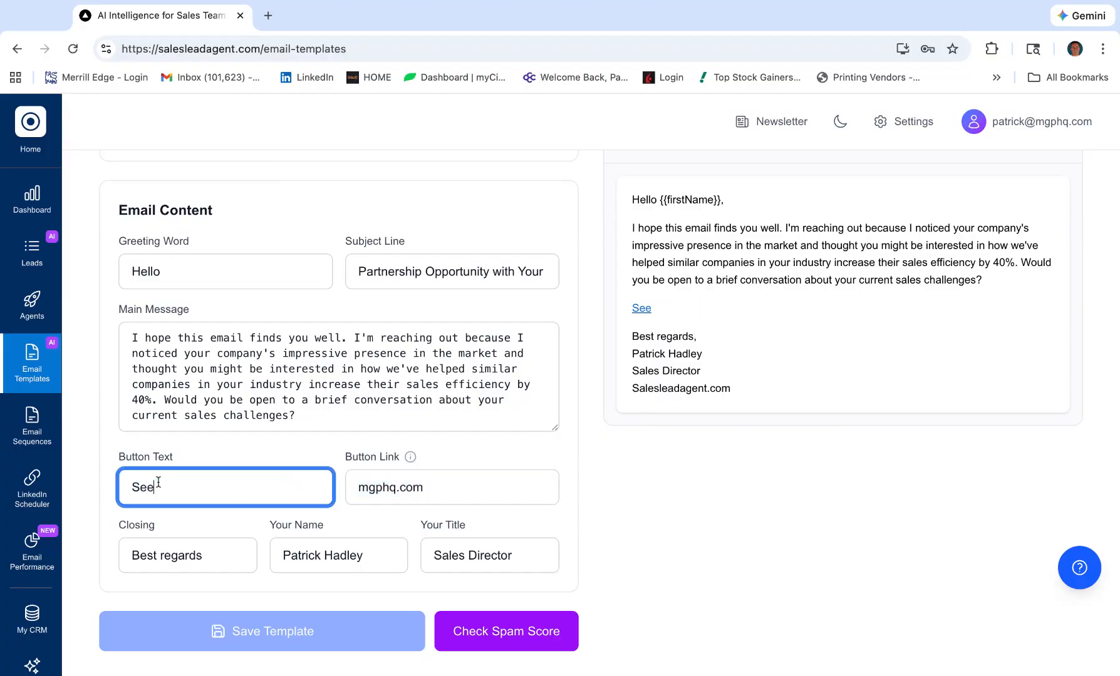
Clear the template's button link and run the spam score check.
{"action": "left_click_drag", "start_coordinate": [442, 488], "coordinate": [344, 480]}
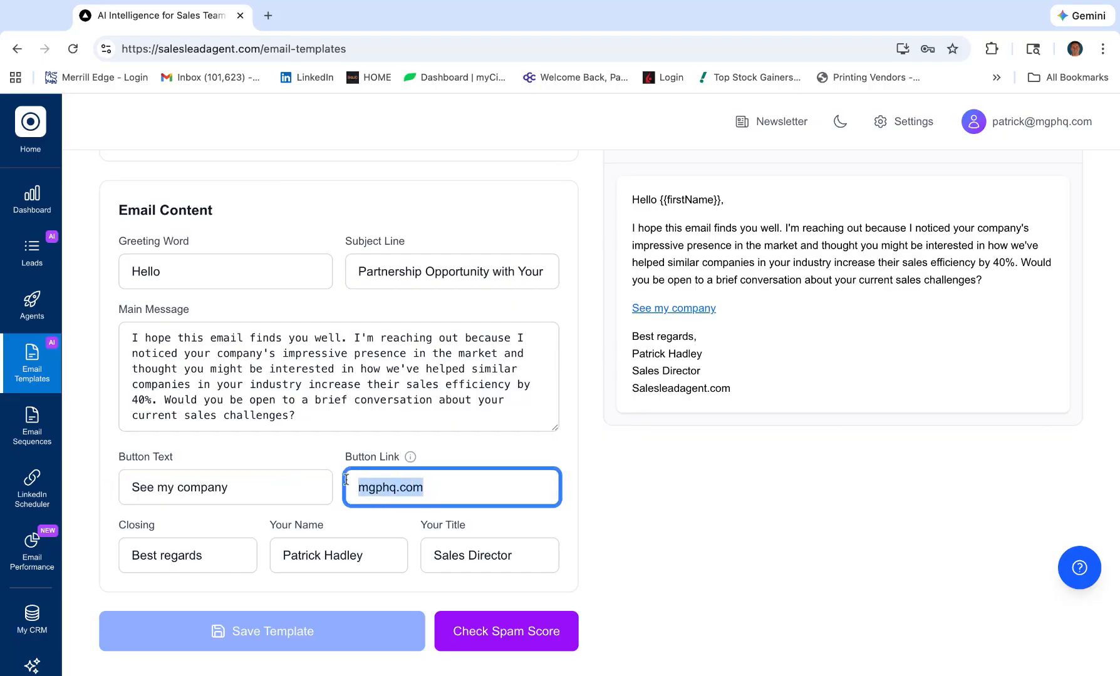
{"action": "key", "text": "BackSpace"}
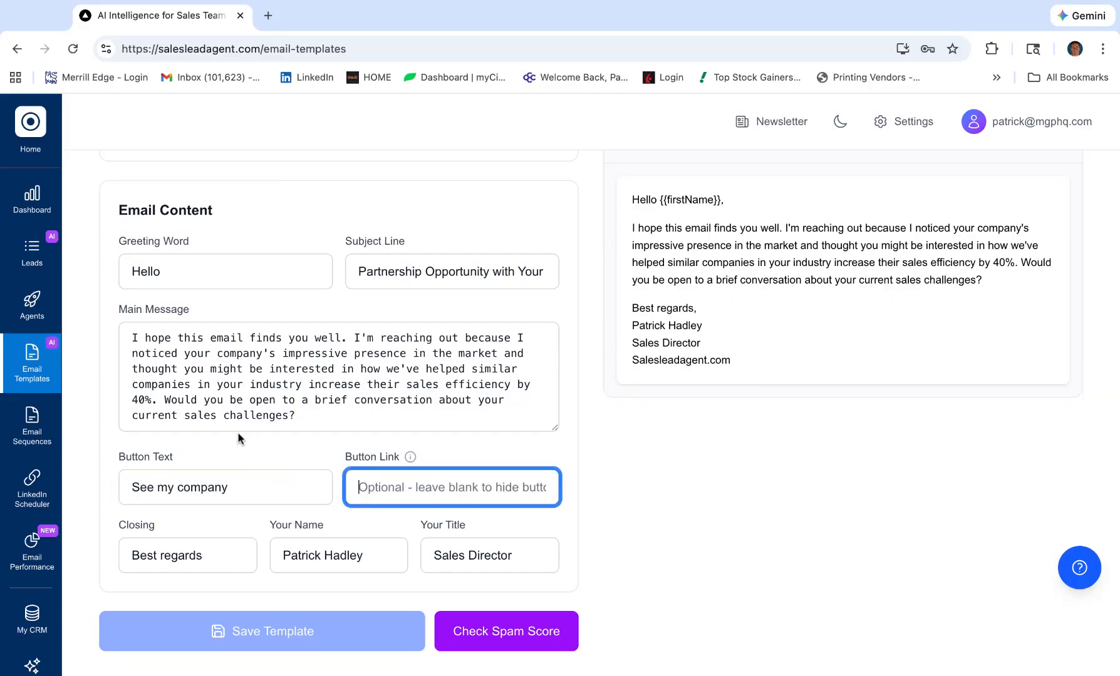
{"action": "scroll", "coordinate": [249, 416], "scroll_direction": "down", "scroll_amount": 1}
{"action": "scroll", "coordinate": [425, 541], "scroll_direction": "down", "scroll_amount": 1}
{"action": "left_click", "coordinate": [504, 626]}
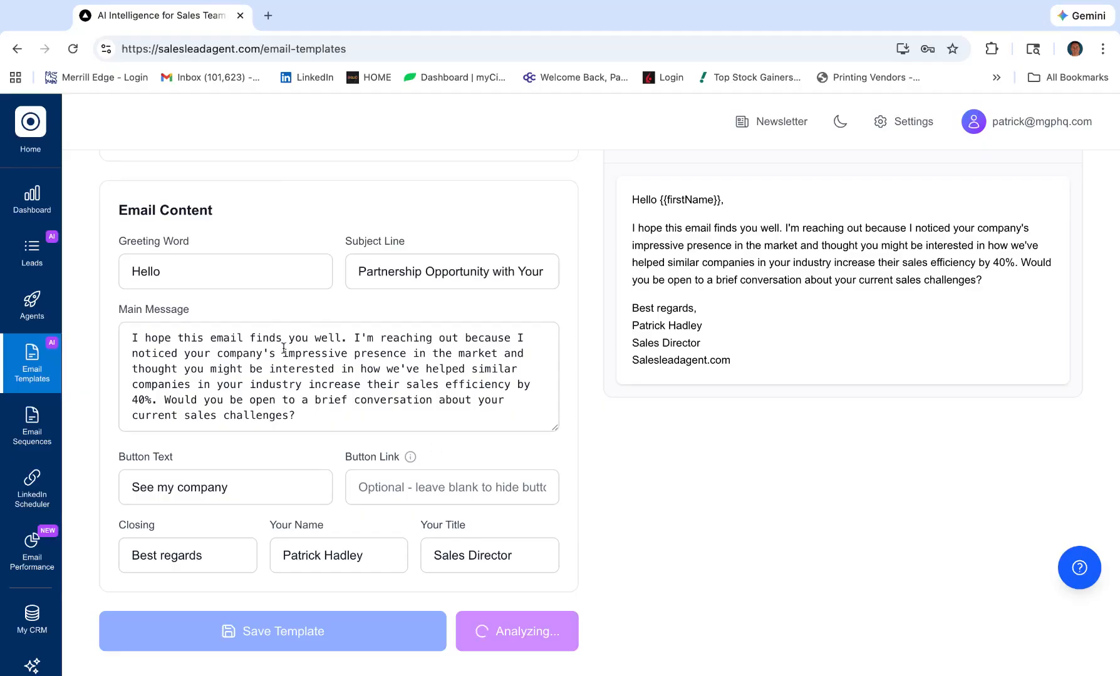
{"action": "scroll", "coordinate": [344, 405], "scroll_direction": "up", "scroll_amount": 8}
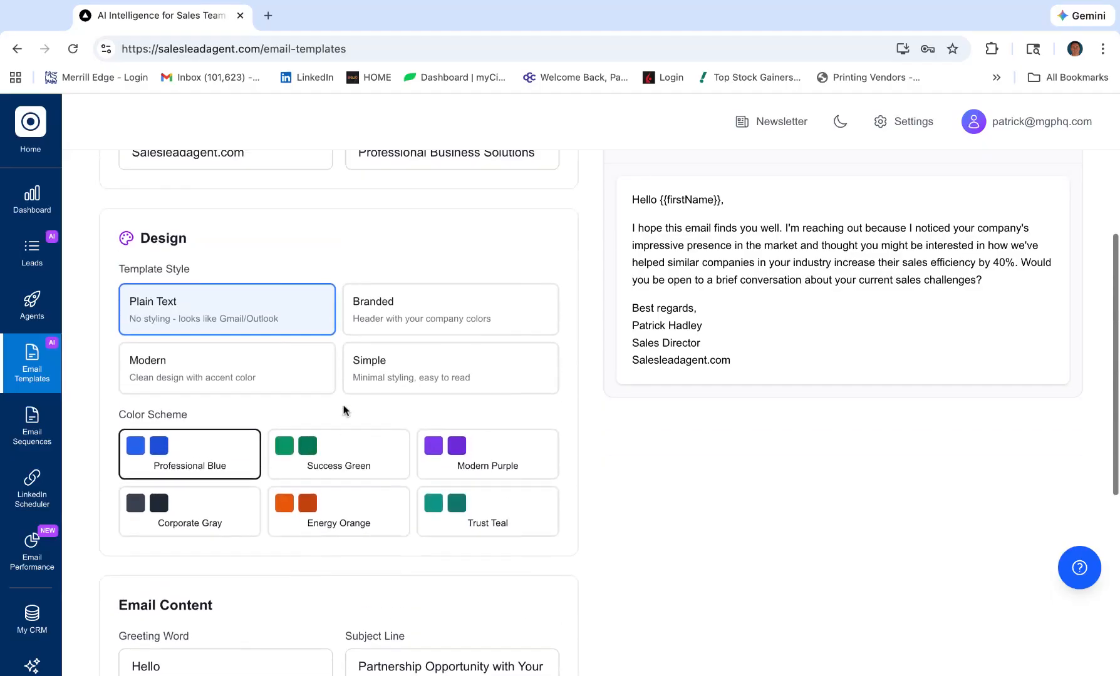
{"action": "scroll", "coordinate": [344, 407], "scroll_direction": "down", "scroll_amount": 8}
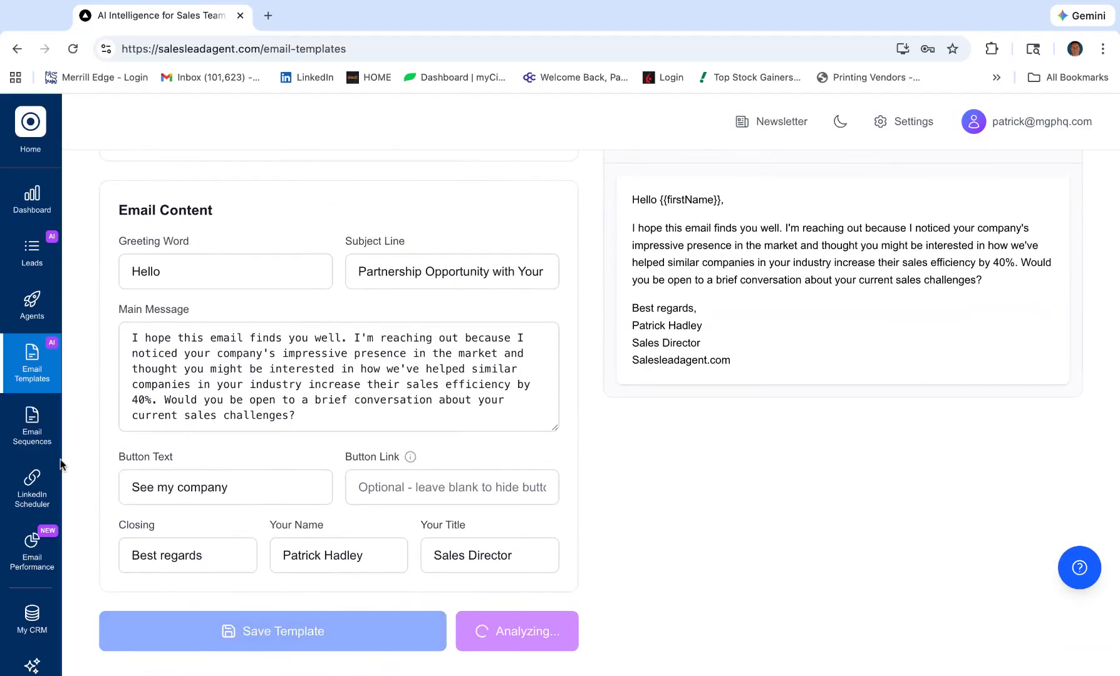
Start a new email sequence and enter the sender's full name as the sequence name.
{"action": "left_click", "coordinate": [35, 428]}
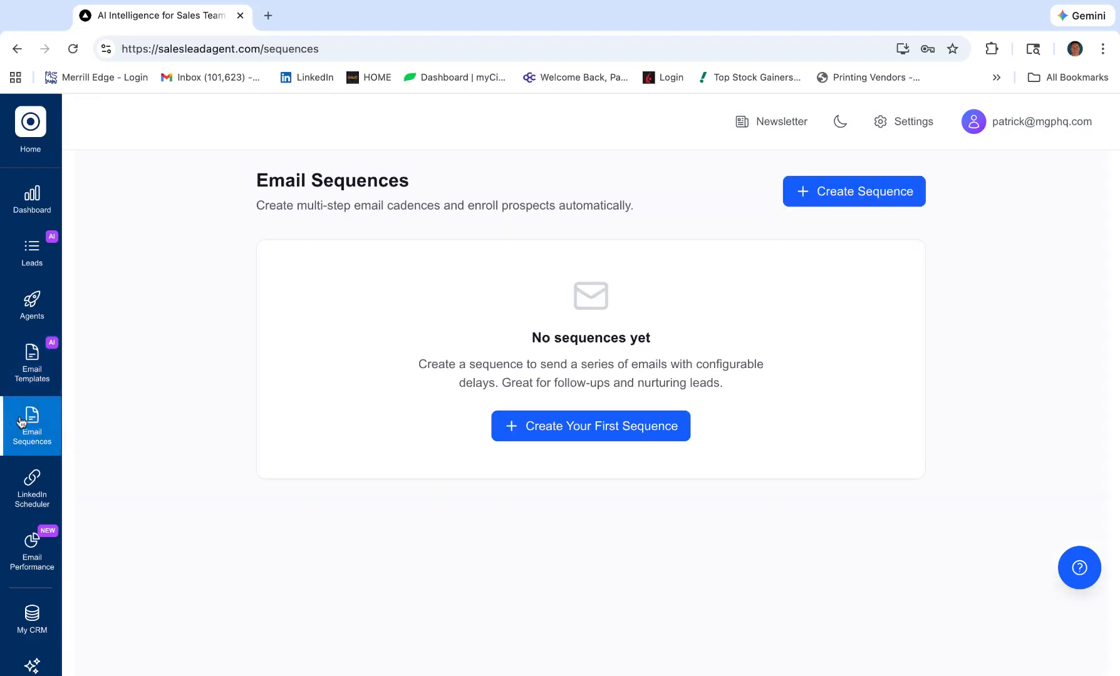
{"action": "left_click", "coordinate": [580, 429]}
{"action": "scroll", "coordinate": [273, 439], "scroll_direction": "down", "scroll_amount": 2}
{"action": "left_click", "coordinate": [402, 242]}
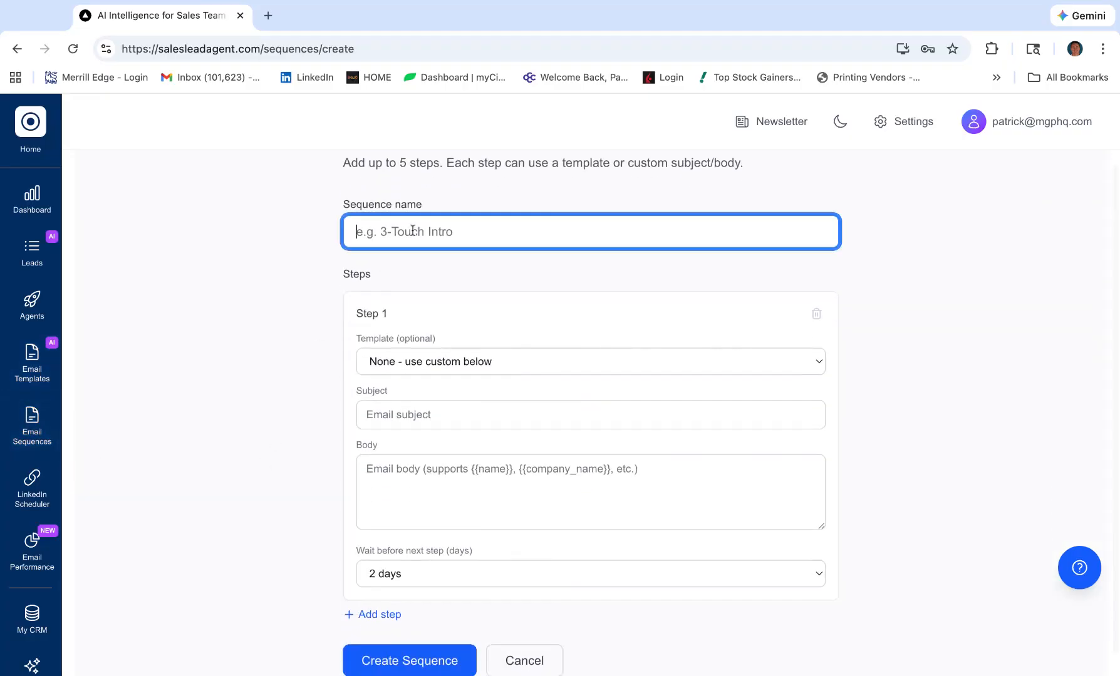
{"action": "left_click", "coordinate": [479, 252]}
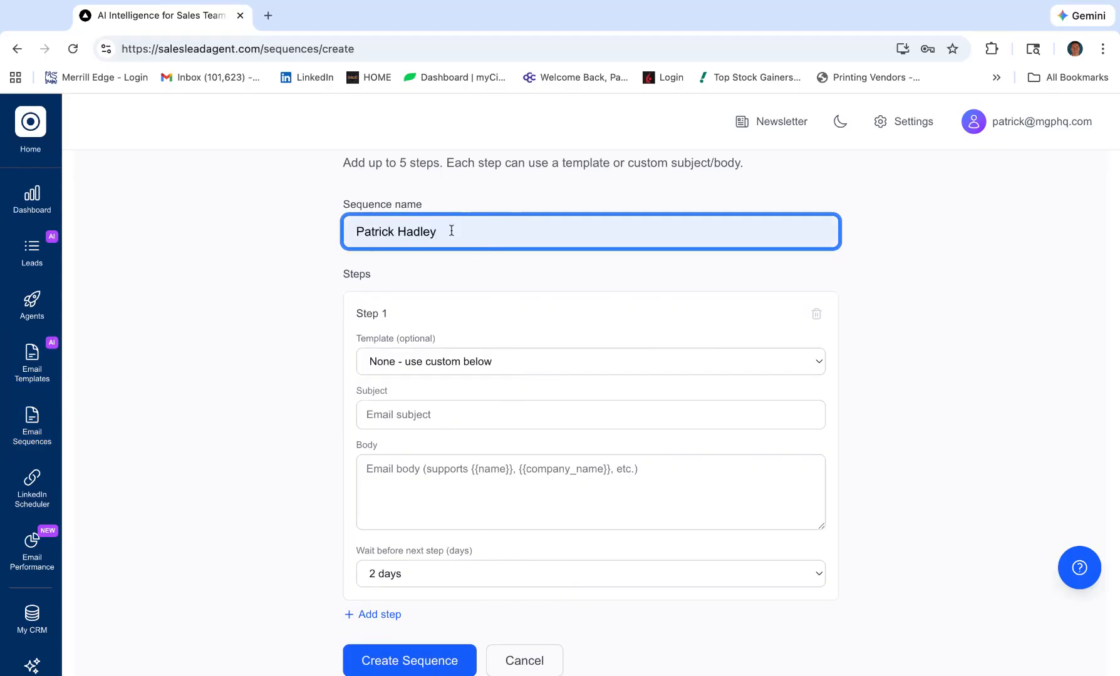
{"action": "scroll", "coordinate": [430, 263], "scroll_direction": "down", "scroll_amount": 1}
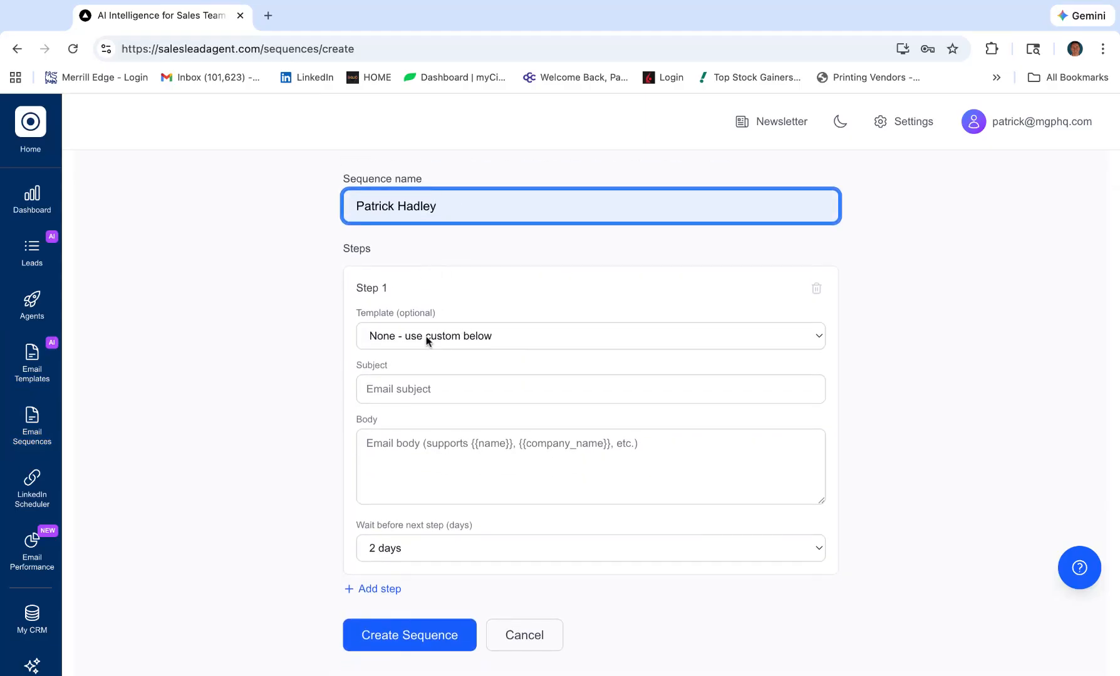
Assign the Tow Trucks Financing template to step 1 and set its wait before the next step to 3 days.
{"action": "left_click", "coordinate": [528, 336]}
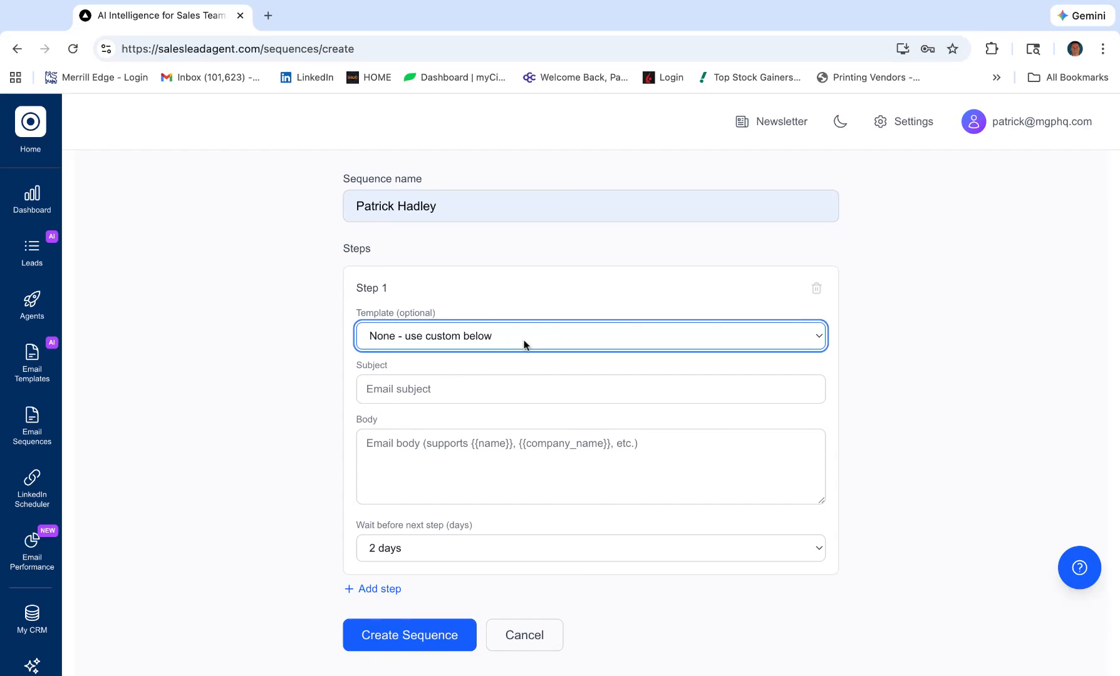
{"action": "left_click", "coordinate": [526, 354]}
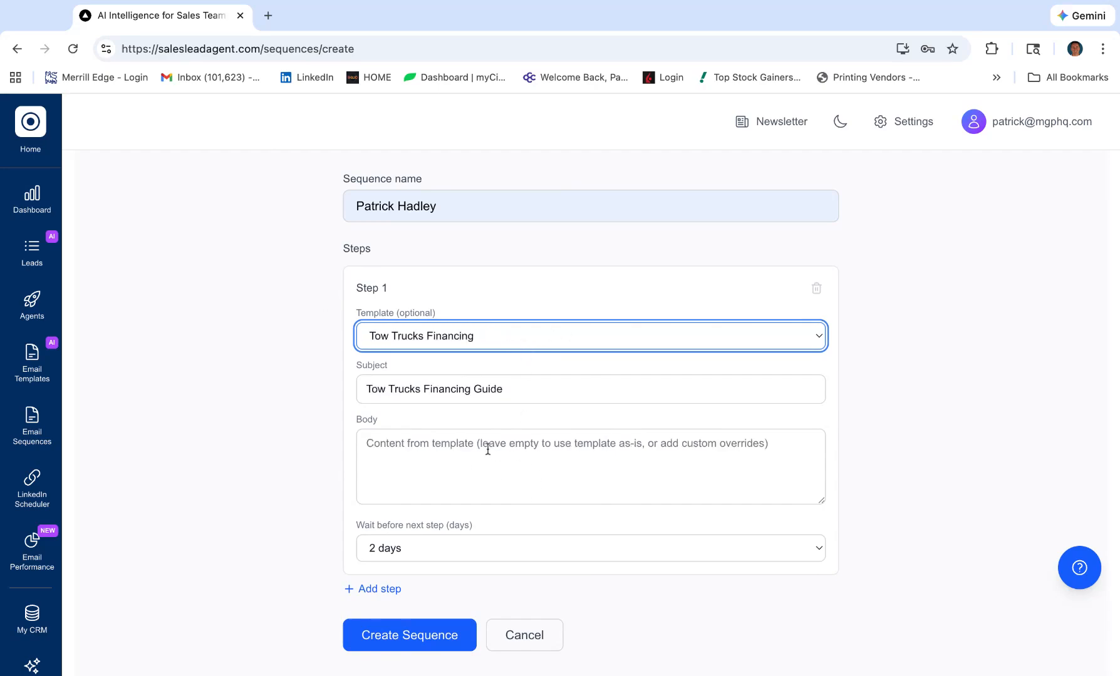
{"action": "left_click", "coordinate": [570, 449]}
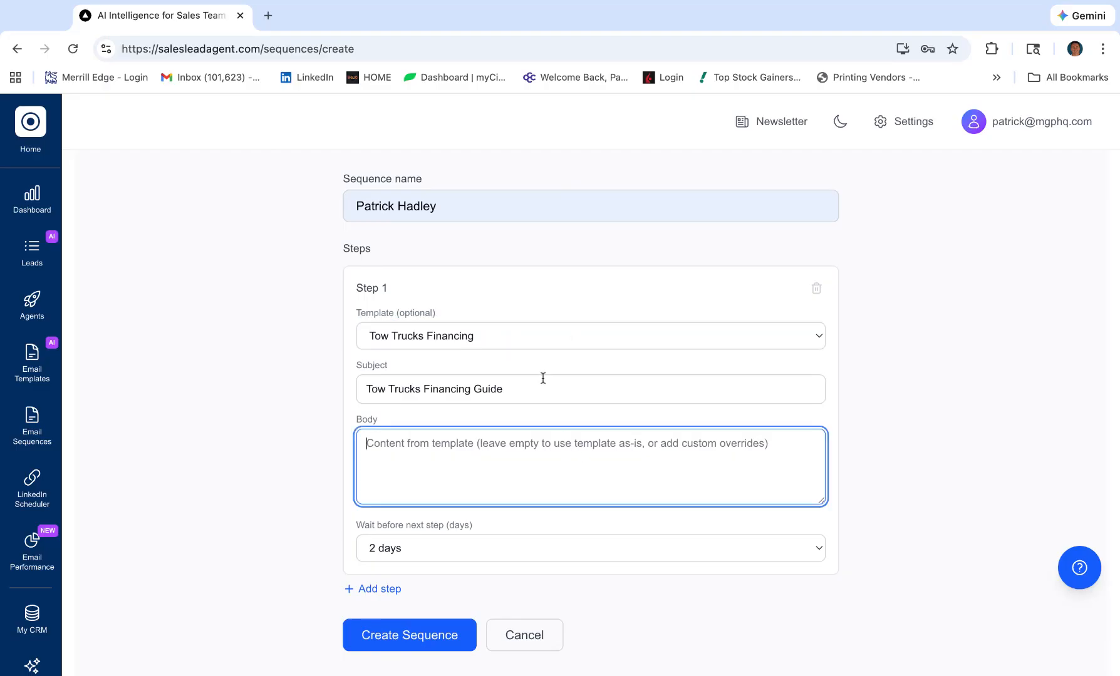
{"action": "left_click", "coordinate": [511, 333]}
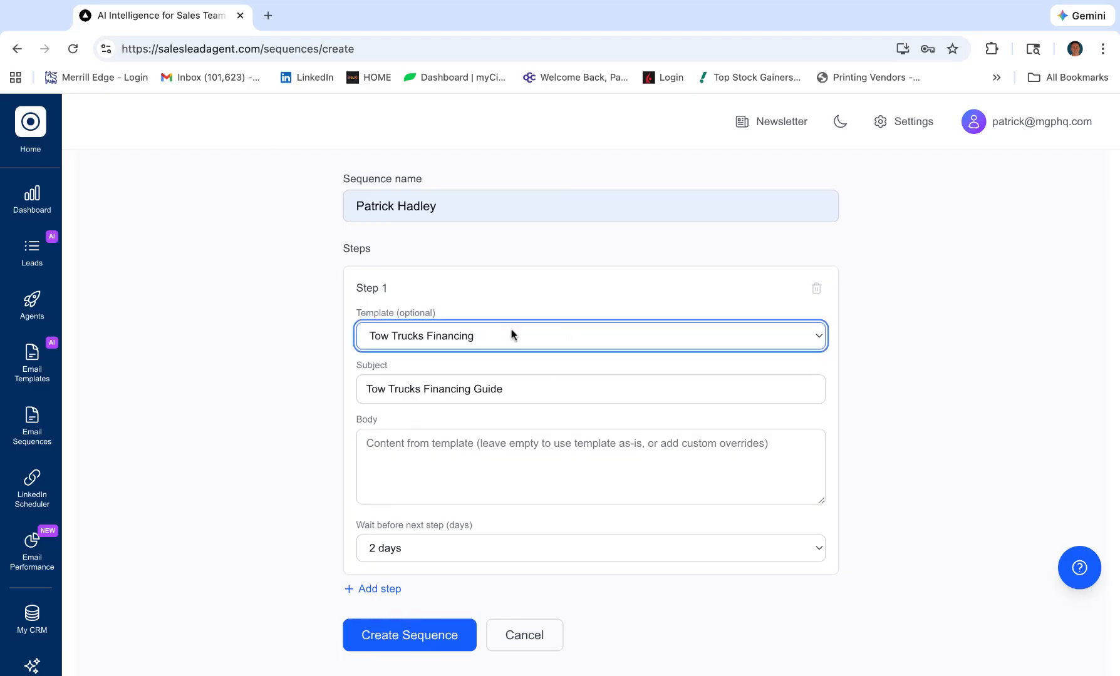
{"action": "scroll", "coordinate": [511, 317], "scroll_direction": "down", "scroll_amount": 1}
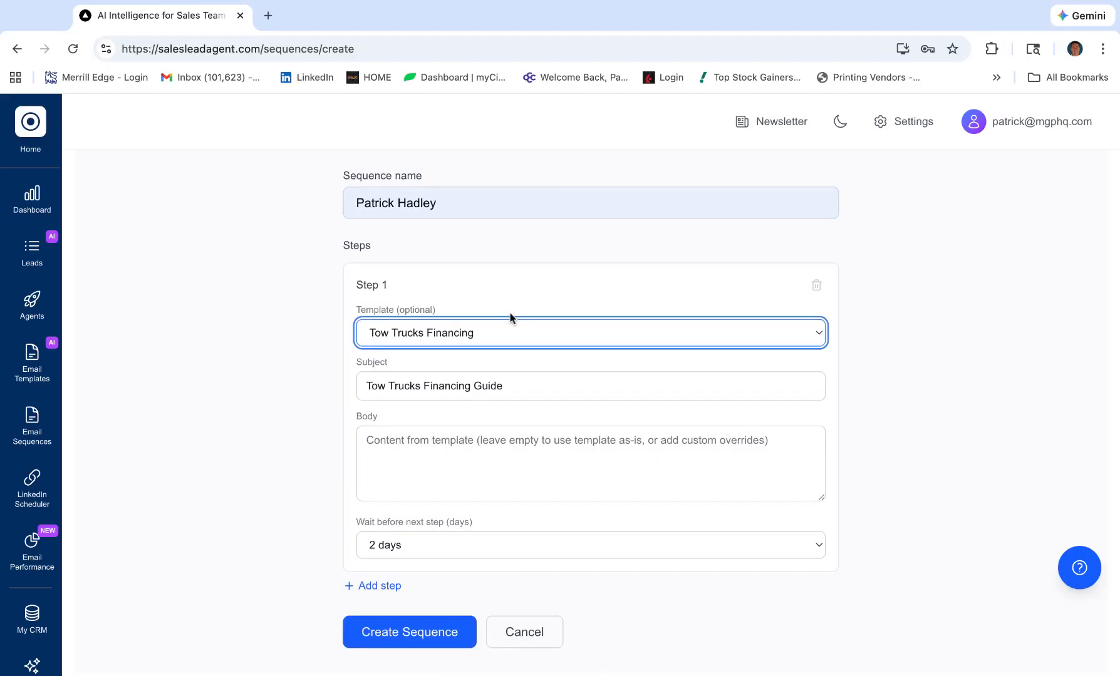
{"action": "scroll", "coordinate": [501, 558], "scroll_direction": "up", "scroll_amount": 1}
{"action": "left_click", "coordinate": [401, 450]}
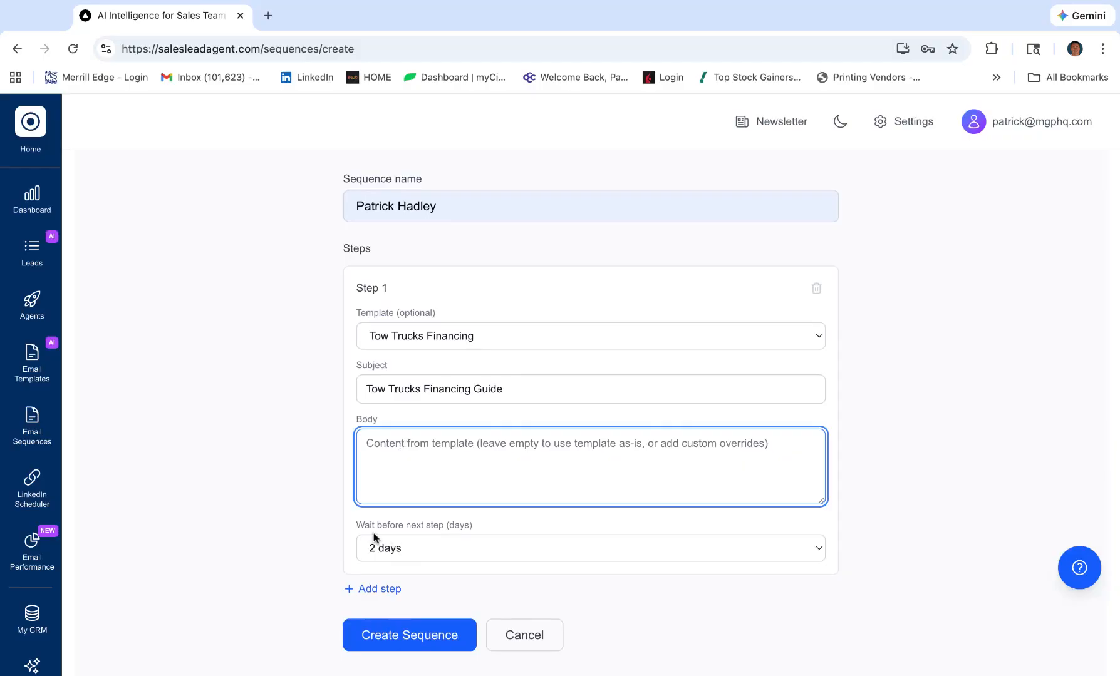
{"action": "left_click", "coordinate": [482, 556]}
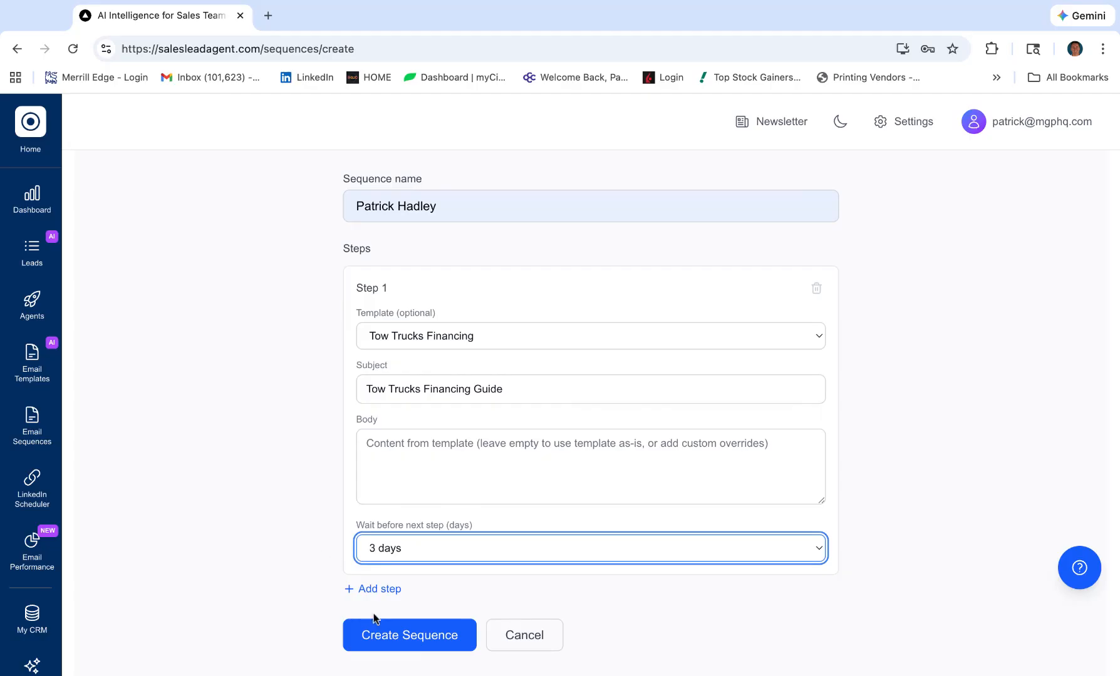
Add a second step to the sequence with a wait of 5 days before the next step.
{"action": "left_click", "coordinate": [377, 590]}
{"action": "scroll", "coordinate": [332, 544], "scroll_direction": "down", "scroll_amount": 5}
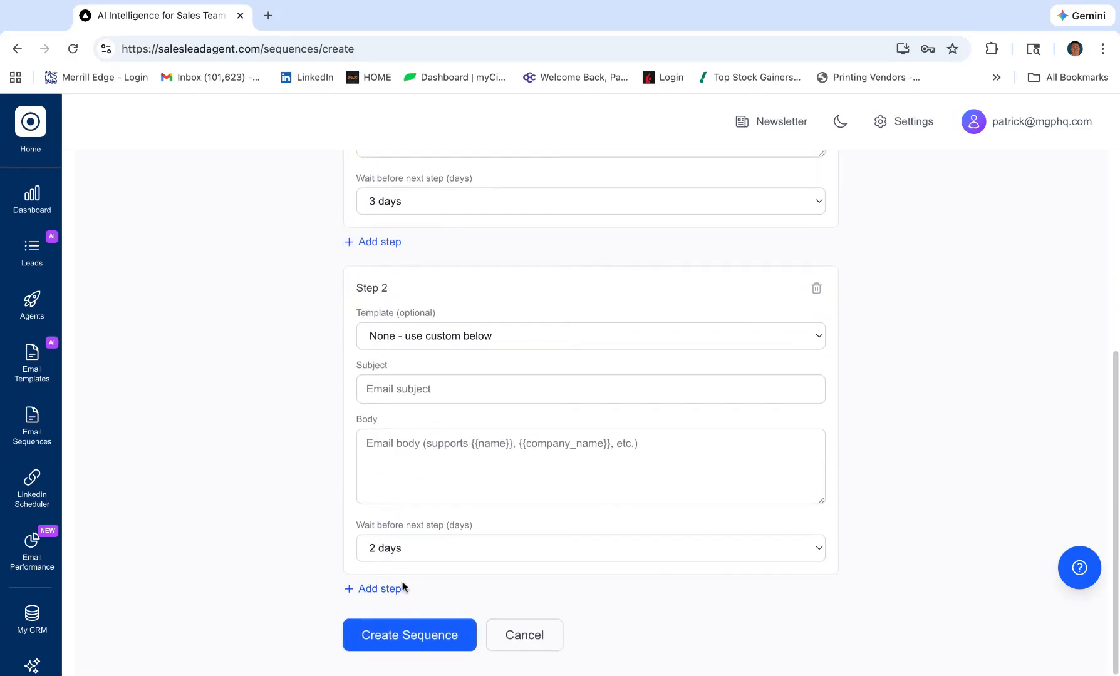
{"action": "left_click", "coordinate": [396, 549]}
{"action": "key", "text": "5"}
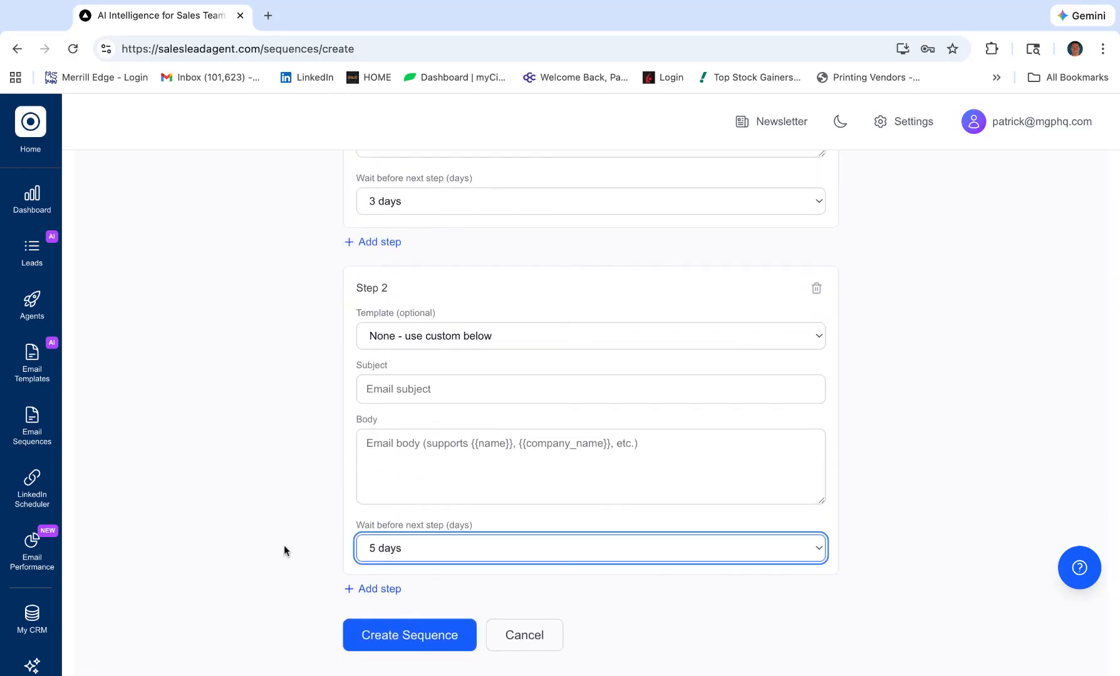
Add a third step to the sequence with a wait of 7 days before the next step.
{"action": "left_click", "coordinate": [384, 589]}
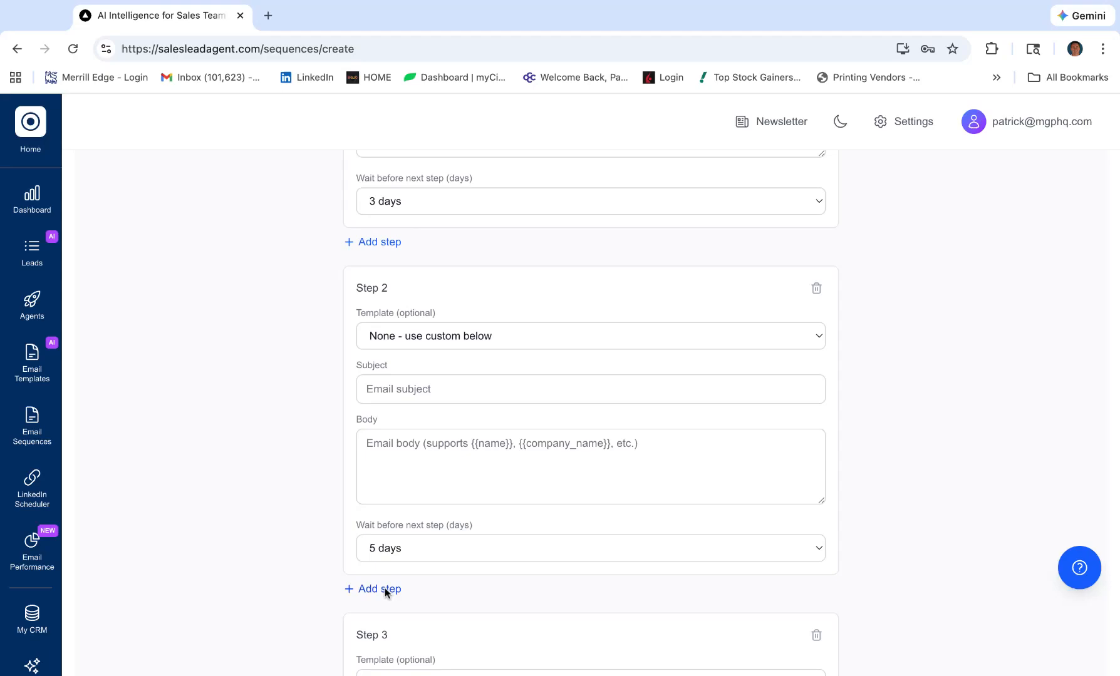
{"action": "scroll", "coordinate": [392, 576], "scroll_direction": "down", "scroll_amount": 5}
{"action": "left_click", "coordinate": [398, 558]}
{"action": "key", "text": "5"}
{"action": "key", "text": "7"}
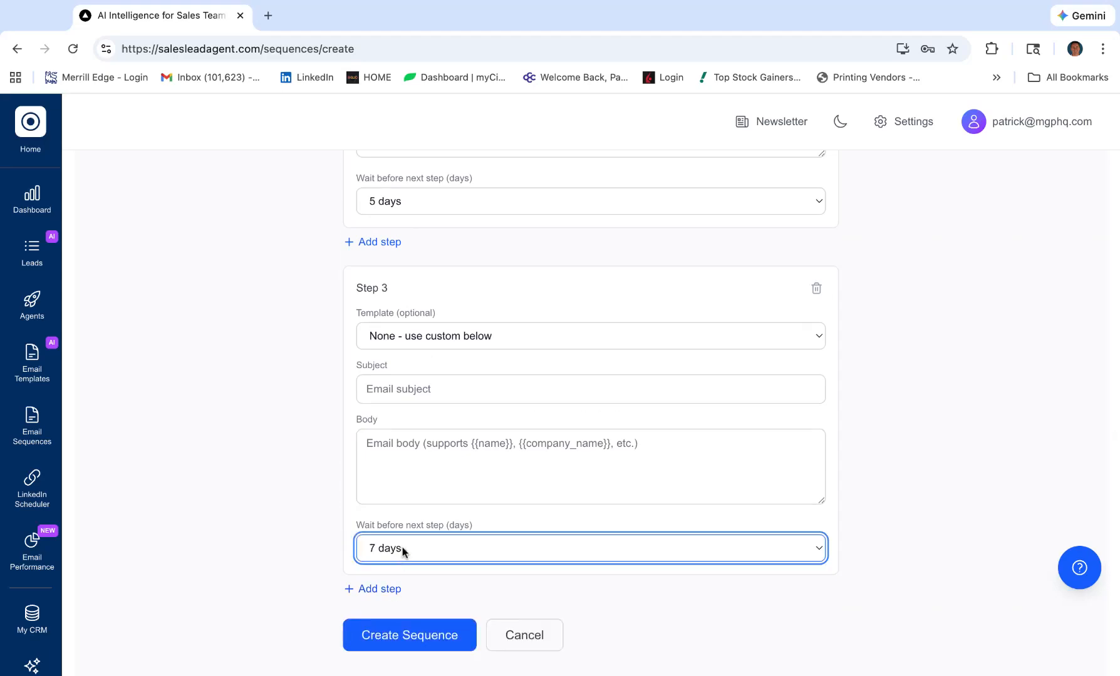
Add a fourth step to the sequence with a wait of 14 days before the next step.
{"action": "left_click", "coordinate": [399, 592]}
{"action": "key", "text": "1"}
{"action": "key", "text": "4"}
{"action": "scroll", "coordinate": [426, 252], "scroll_direction": "up", "scroll_amount": 6}
{"action": "scroll", "coordinate": [477, 402], "scroll_direction": "down", "scroll_amount": 6}
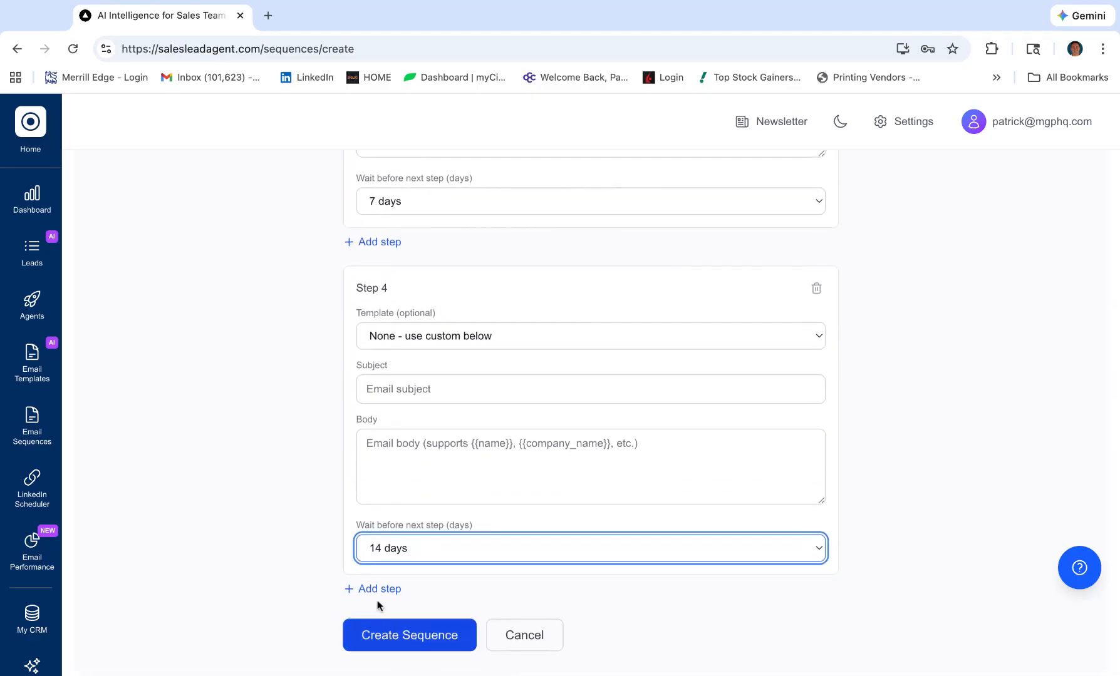
Go to the agents page and expand the Trades & Construction category.
{"action": "left_click", "coordinate": [31, 303]}
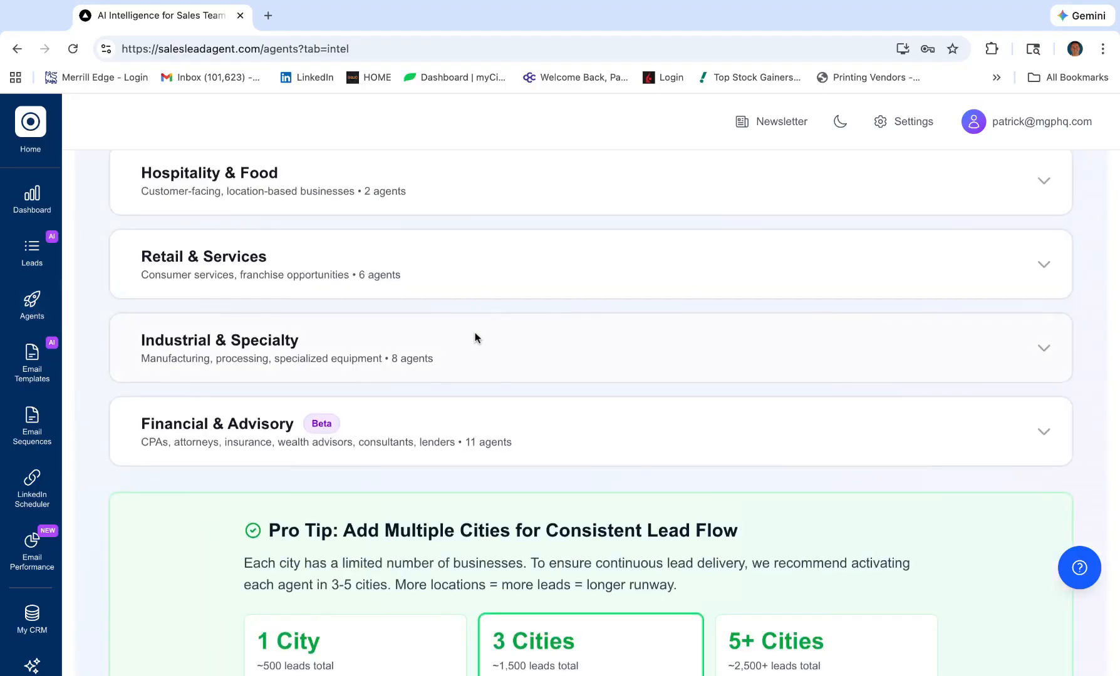
{"action": "scroll", "coordinate": [475, 337], "scroll_direction": "up", "scroll_amount": 10}
{"action": "scroll", "coordinate": [425, 450], "scroll_direction": "down", "scroll_amount": 5}
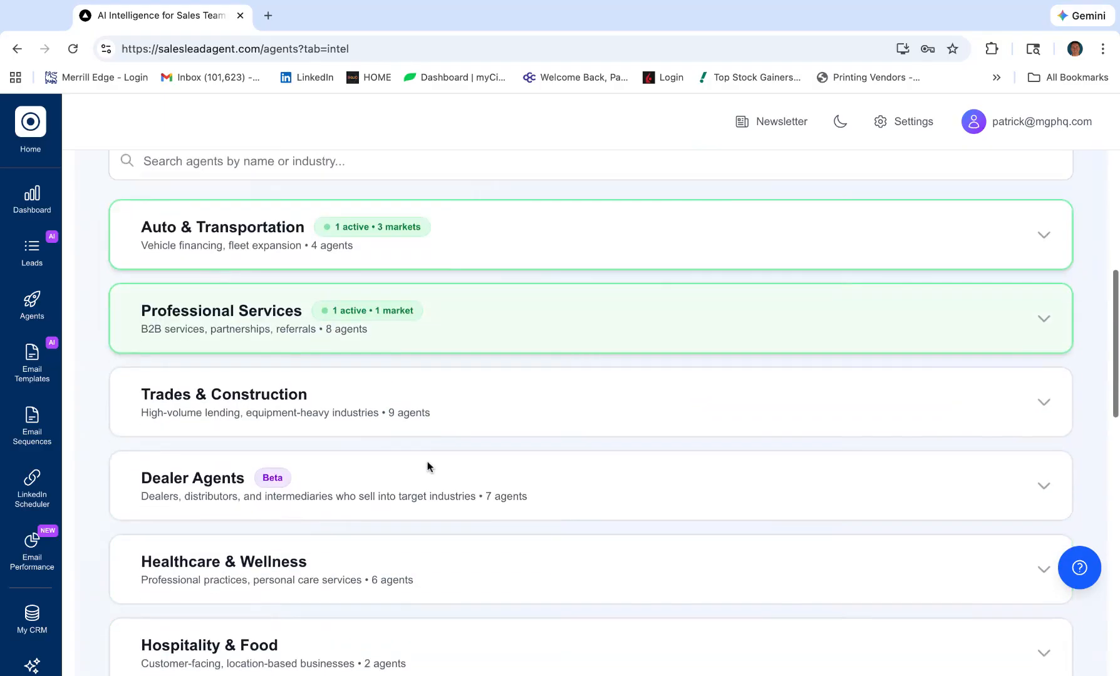
{"action": "left_click", "coordinate": [525, 410]}
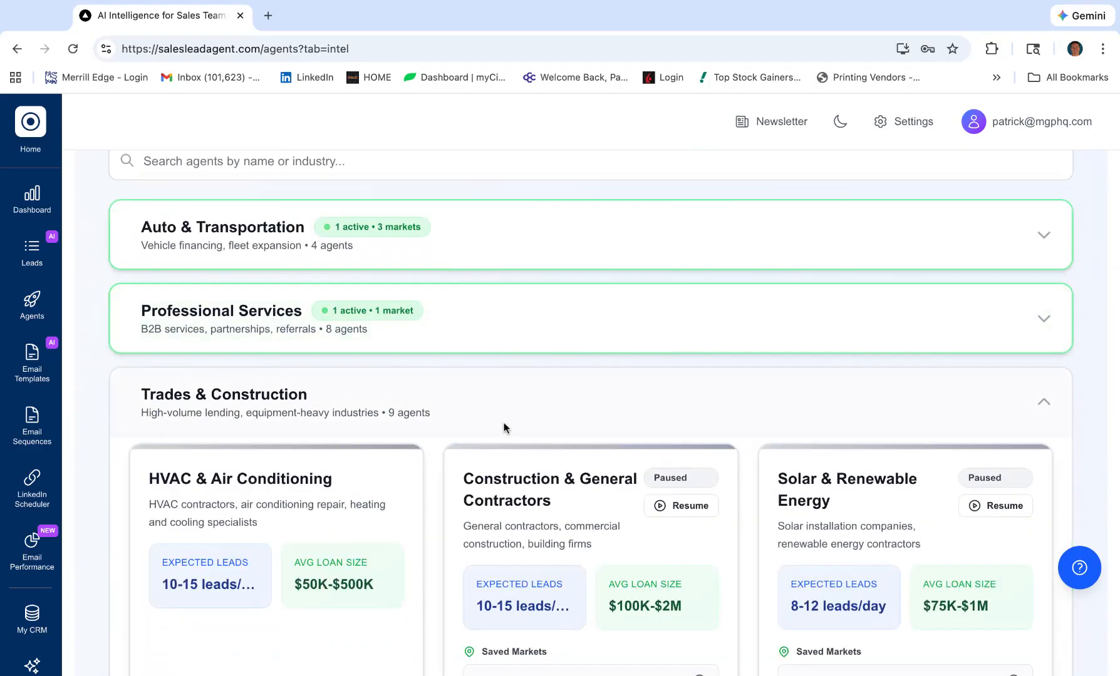
Open the activation settings of the HVAC & Air Conditioning agent and enable National Coverage.
{"action": "scroll", "coordinate": [505, 425], "scroll_direction": "down", "scroll_amount": 5}
{"action": "left_click", "coordinate": [271, 457]}
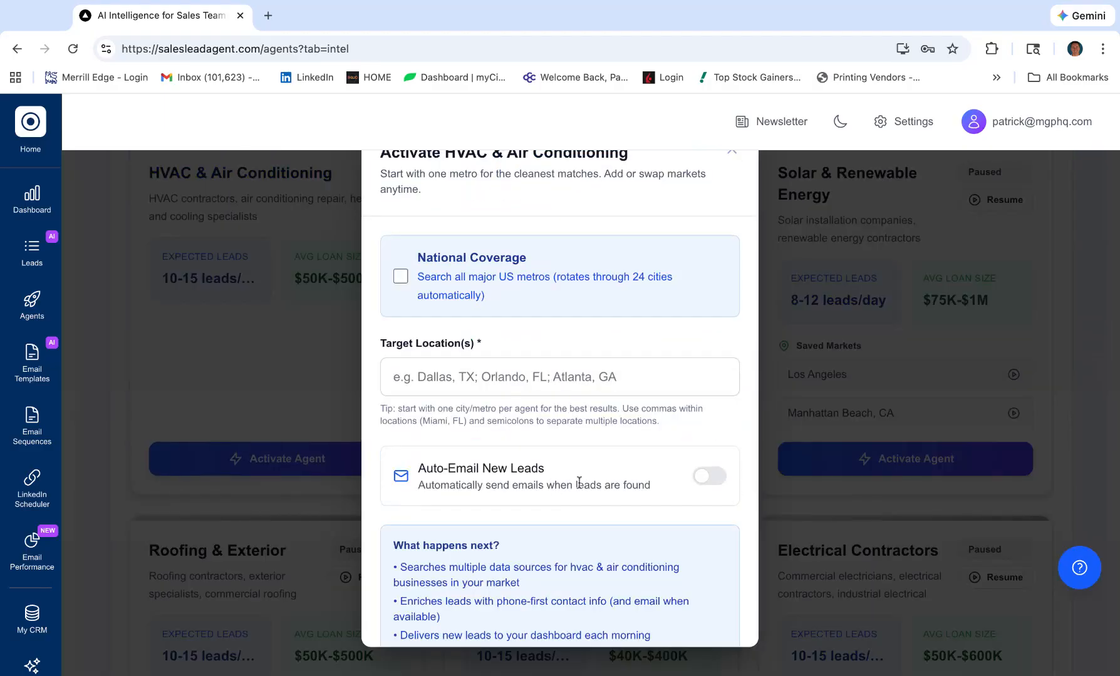
{"action": "left_click", "coordinate": [400, 275]}
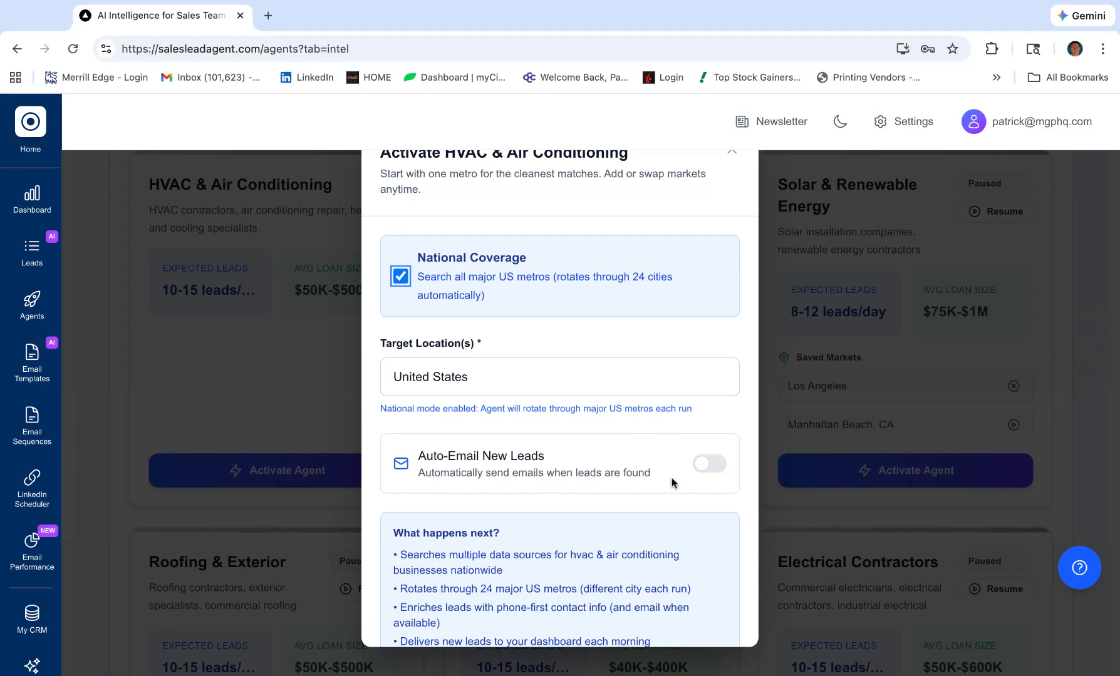
Enable auto-emailing of new leads for the HVAC & Air Conditioning agent and choose an email sequence as the sending method.
{"action": "left_click", "coordinate": [718, 464]}
{"action": "scroll", "coordinate": [628, 513], "scroll_direction": "down", "scroll_amount": 3}
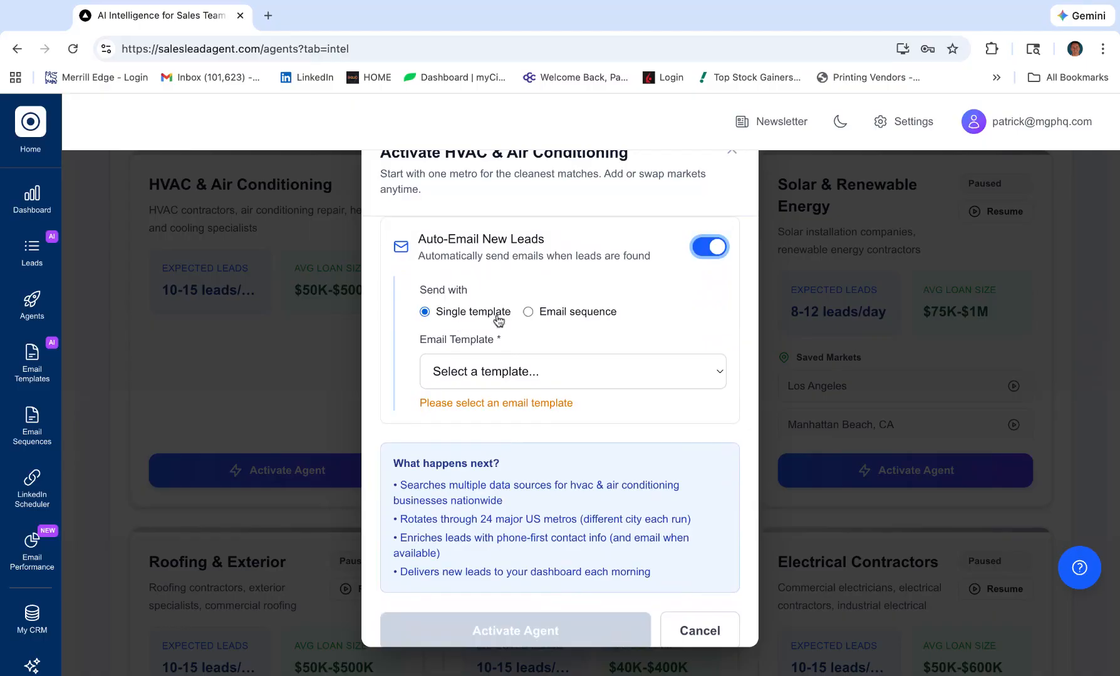
{"action": "left_click", "coordinate": [563, 379]}
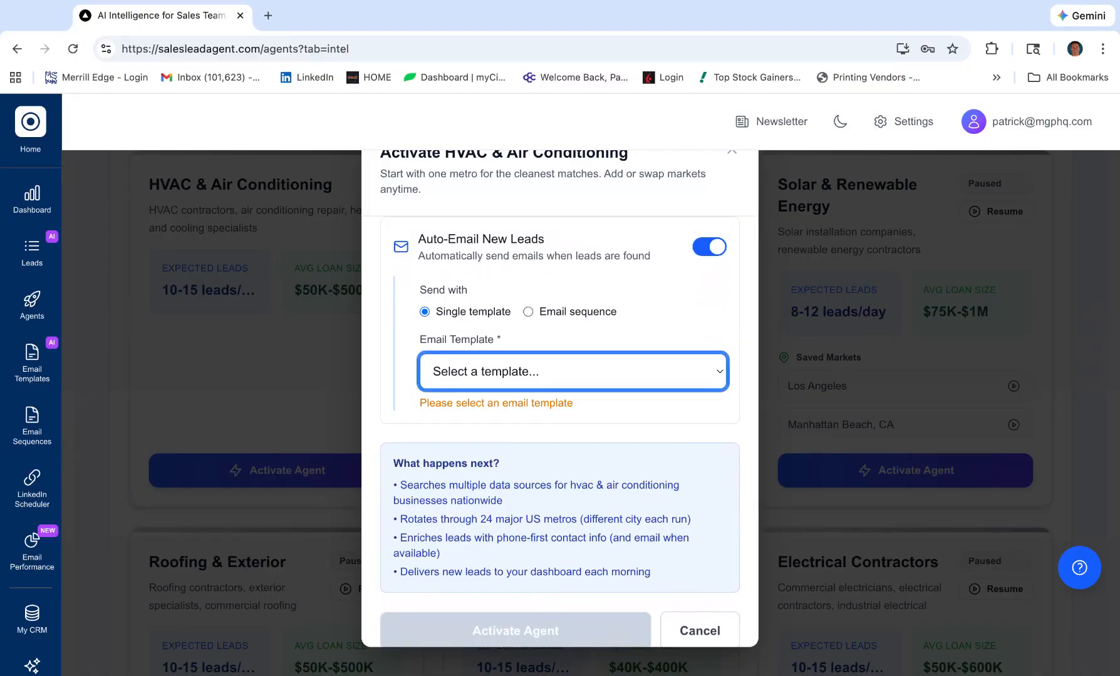
{"action": "left_click", "coordinate": [528, 312]}
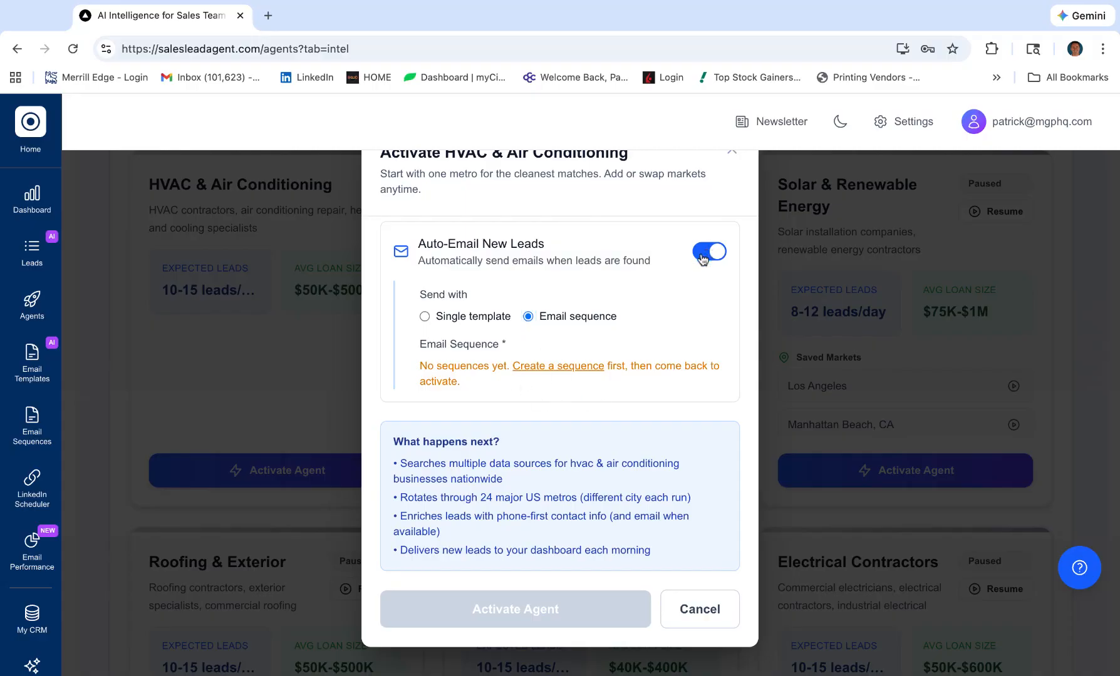
Disable auto-emailing of new leads and cancel the HVAC & Air Conditioning agent's activation.
{"action": "left_click", "coordinate": [705, 253]}
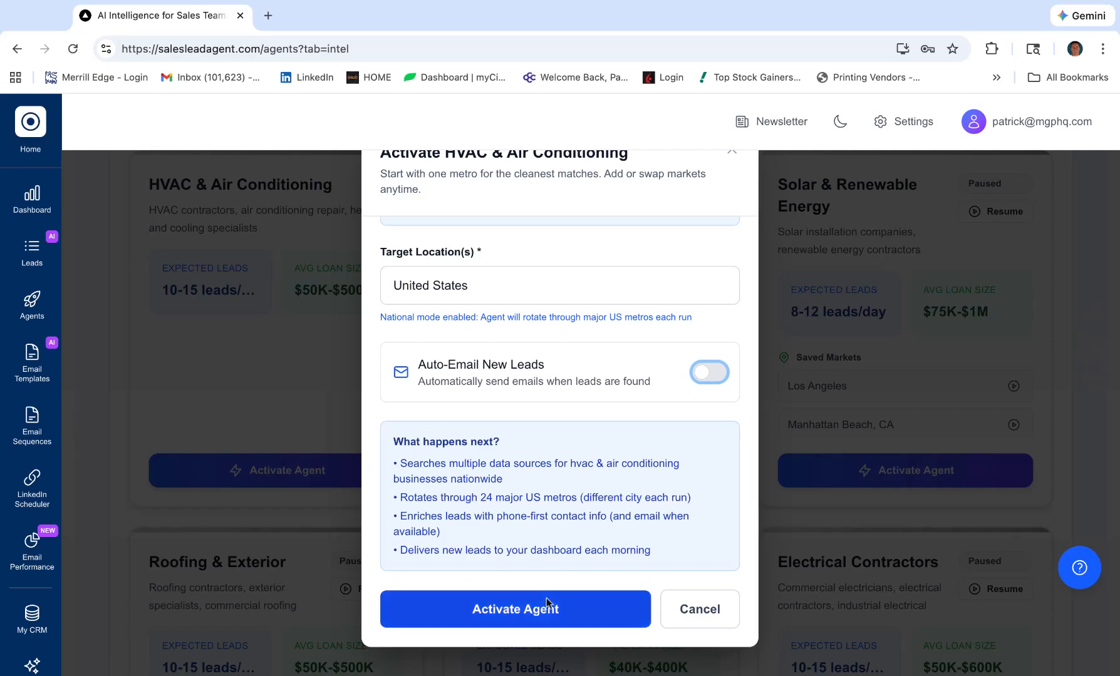
{"action": "left_click", "coordinate": [714, 614]}
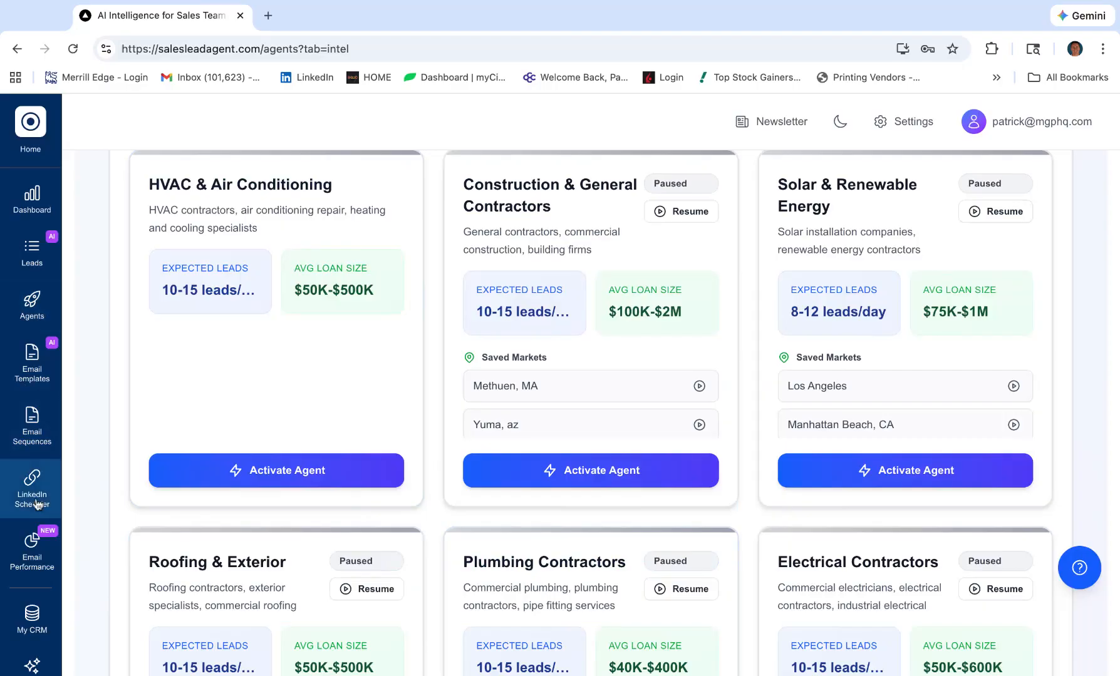
Open the email performance page and view the auto-emails and the CRM emails of the last 90 days.
{"action": "left_click", "coordinate": [32, 551]}
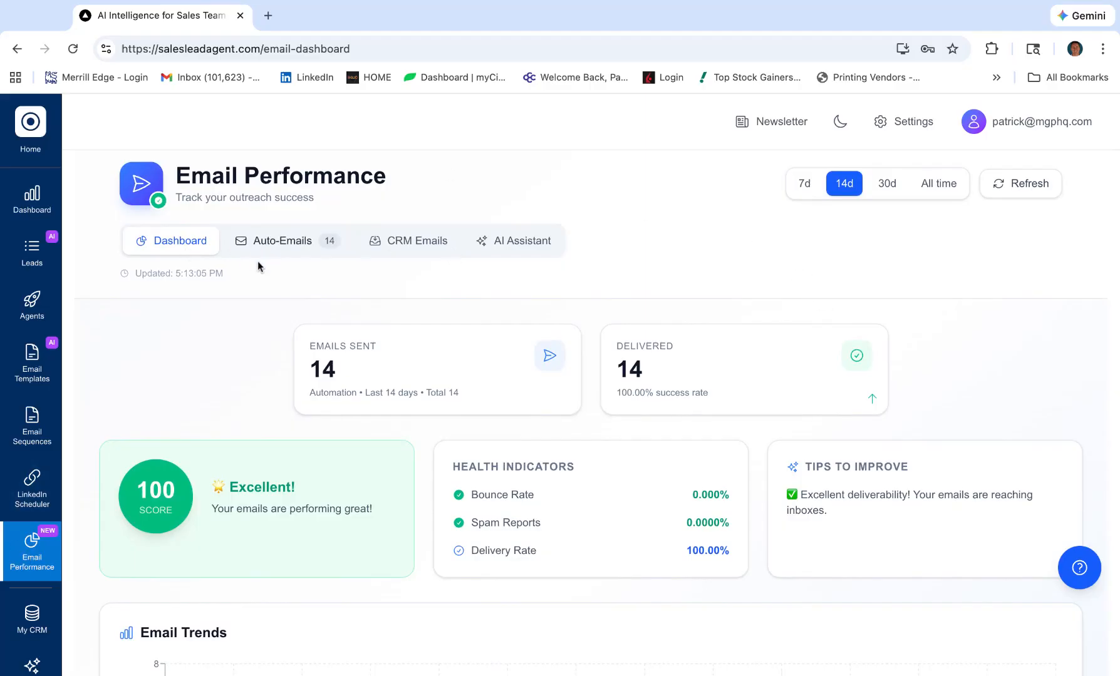
{"action": "left_click", "coordinate": [276, 242]}
{"action": "left_click", "coordinate": [417, 240]}
{"action": "left_click", "coordinate": [364, 329]}
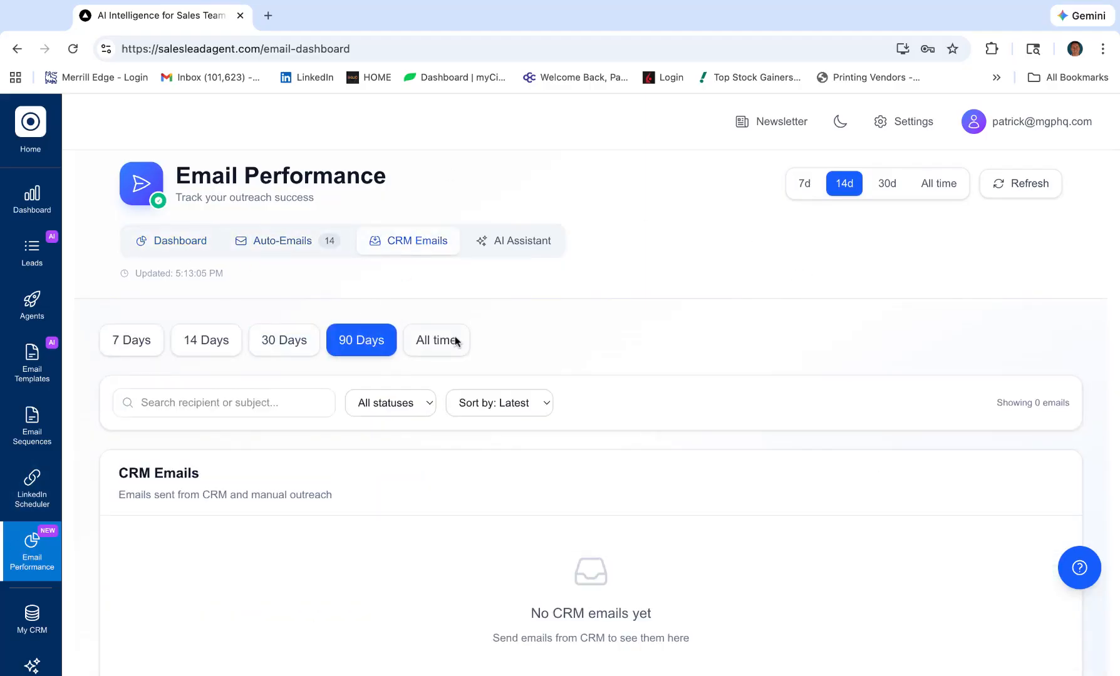
Look over the CRM emails list and set the email performance reporting period to 30 days.
{"action": "scroll", "coordinate": [526, 433], "scroll_direction": "down", "scroll_amount": 1}
{"action": "scroll", "coordinate": [513, 407], "scroll_direction": "up", "scroll_amount": 2}
{"action": "scroll", "coordinate": [514, 407], "scroll_direction": "down", "scroll_amount": 1}
{"action": "left_click", "coordinate": [882, 180]}
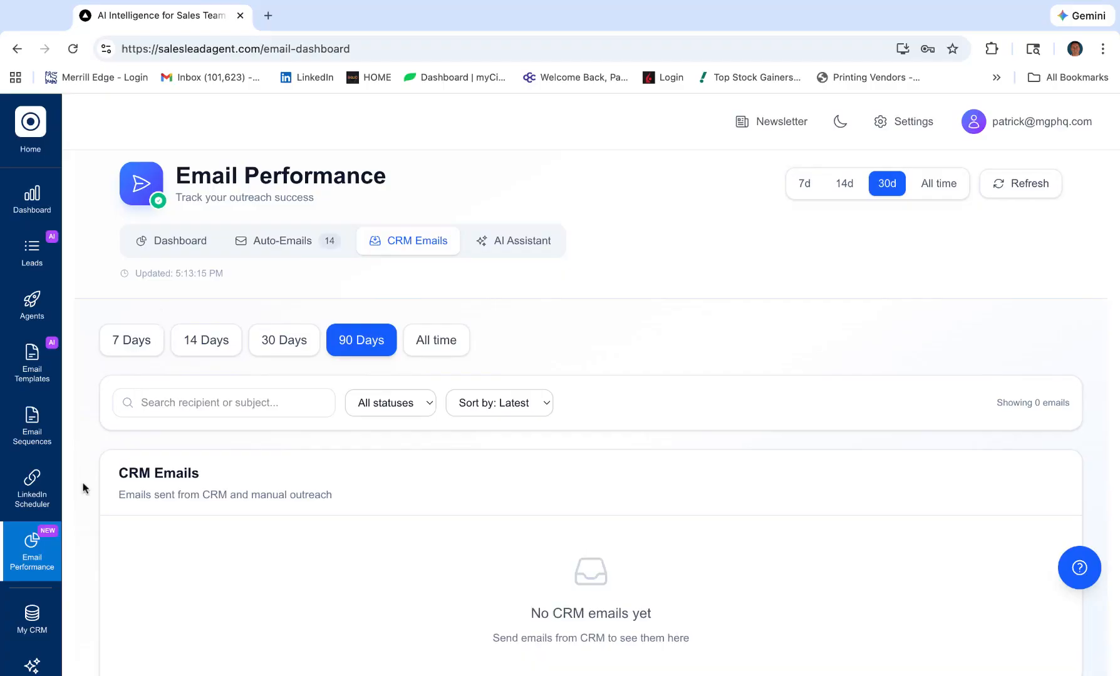
Return to the agents page and look through the industry categories of the intel agents.
{"action": "left_click", "coordinate": [33, 306]}
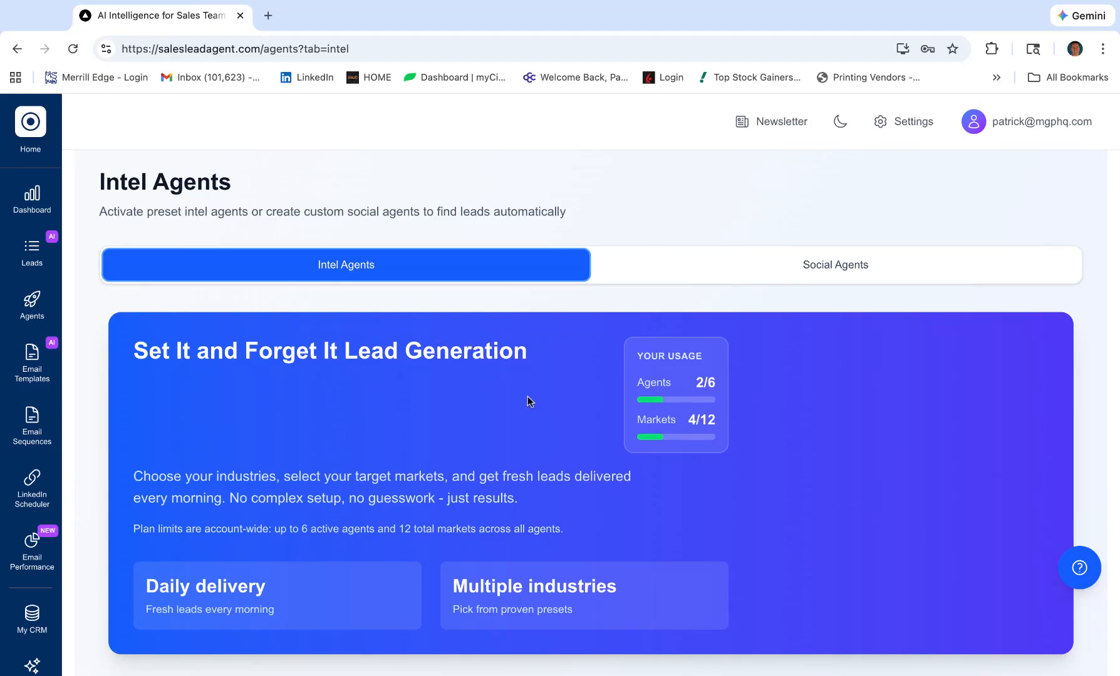
{"action": "scroll", "coordinate": [525, 395], "scroll_direction": "down", "scroll_amount": 10}
{"action": "scroll", "coordinate": [526, 397], "scroll_direction": "down", "scroll_amount": 6}
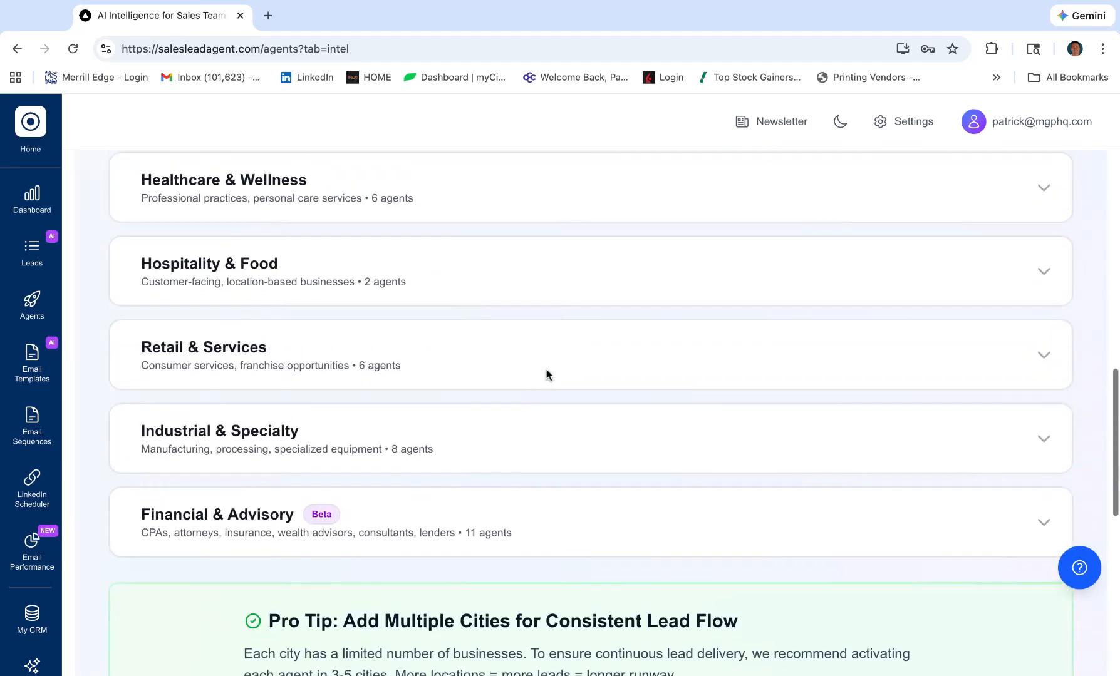